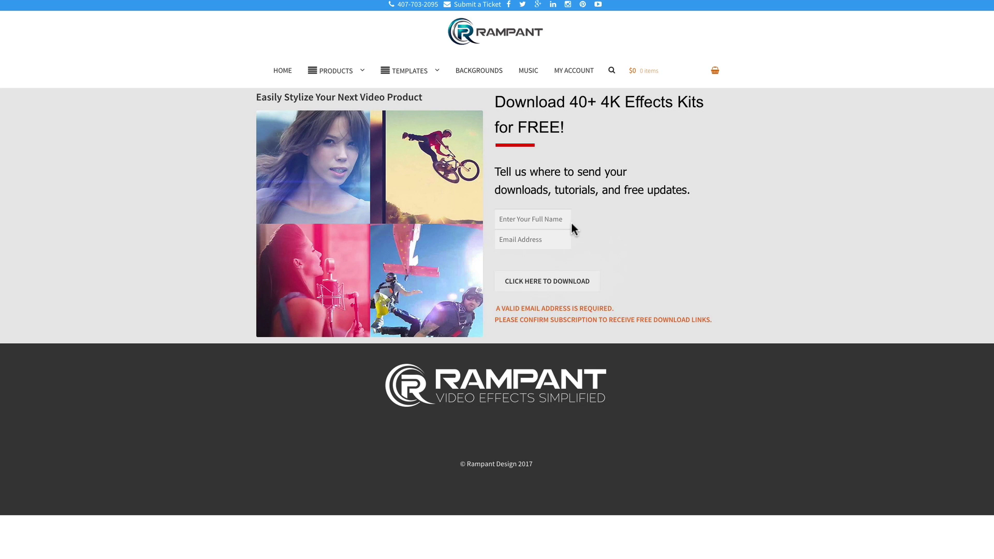
# - Enter the subscriber's full name and e-mail address in the Rampant sign-up form
pyautogui.click(534, 218)
pyautogui.write('Bu')
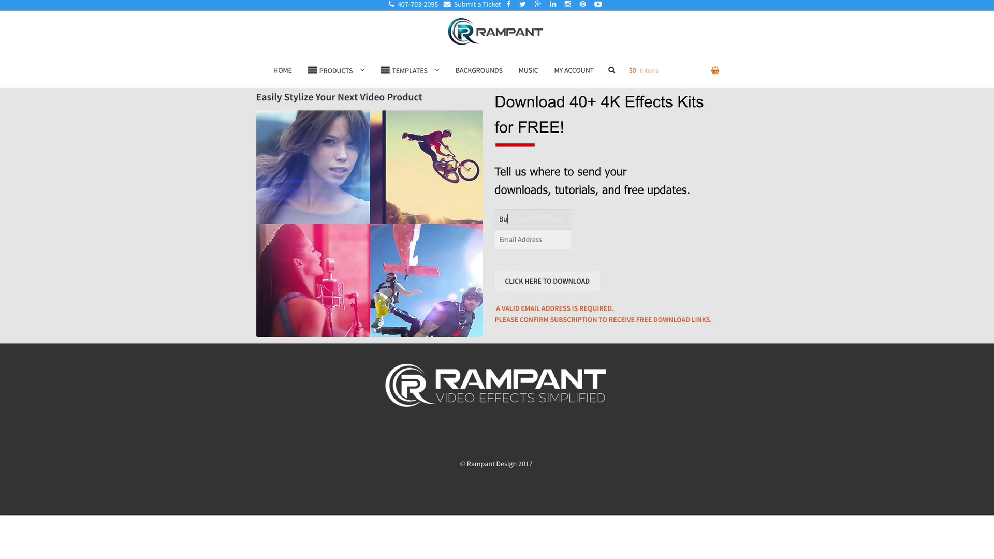
pyautogui.write('zz Lightyear')
pyautogui.press('Tab')
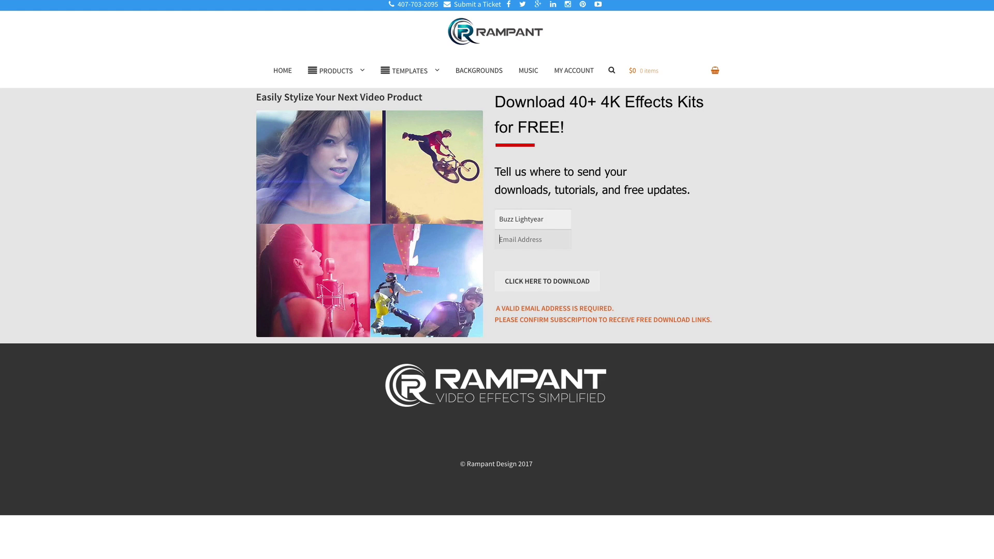
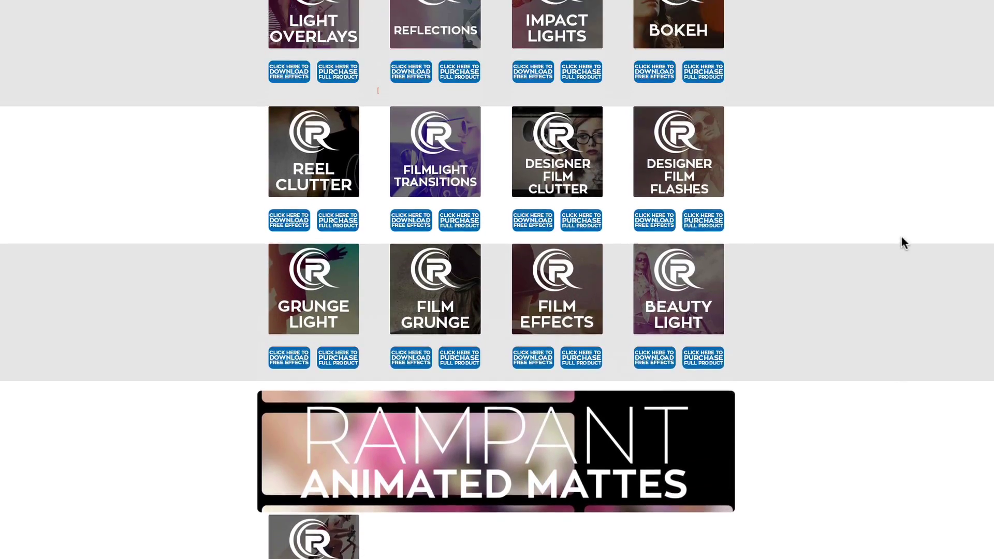
pyautogui.scroll(1, 904, 243)
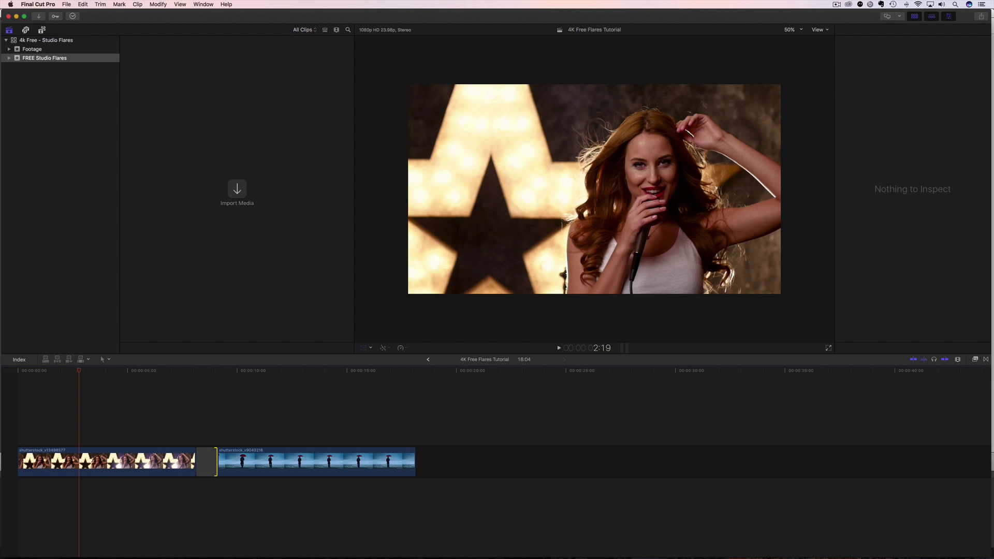
# - Import the four Rampant_4K_Studio_Flares .mov files from Finder into the FREE Studio Flares event
pyautogui.moveTo(377, 228); pyautogui.dragTo(506, 140)
pyautogui.click(464, 229)
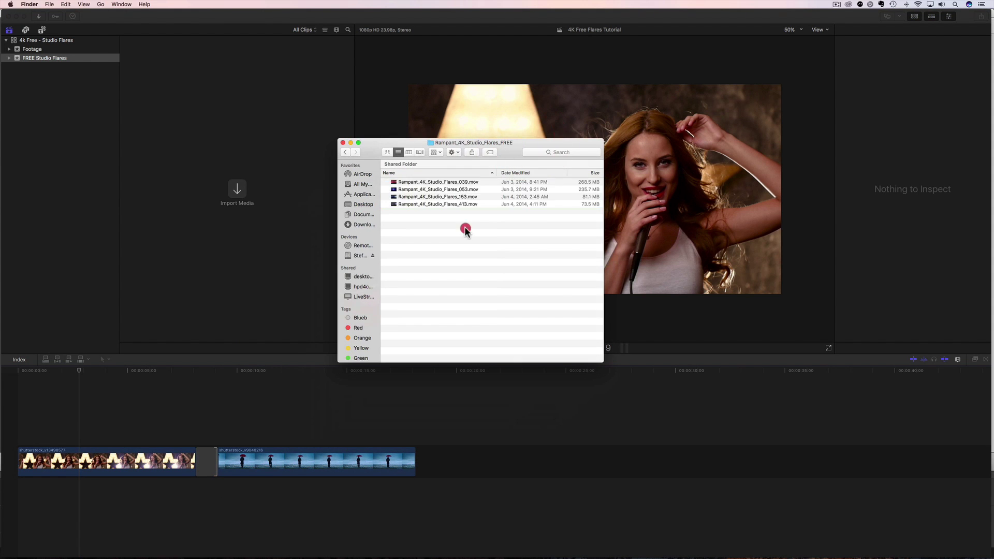
pyautogui.click(431, 182)
pyautogui.keyDown('shift'); pyautogui.click(432, 204); pyautogui.keyUp('shift')
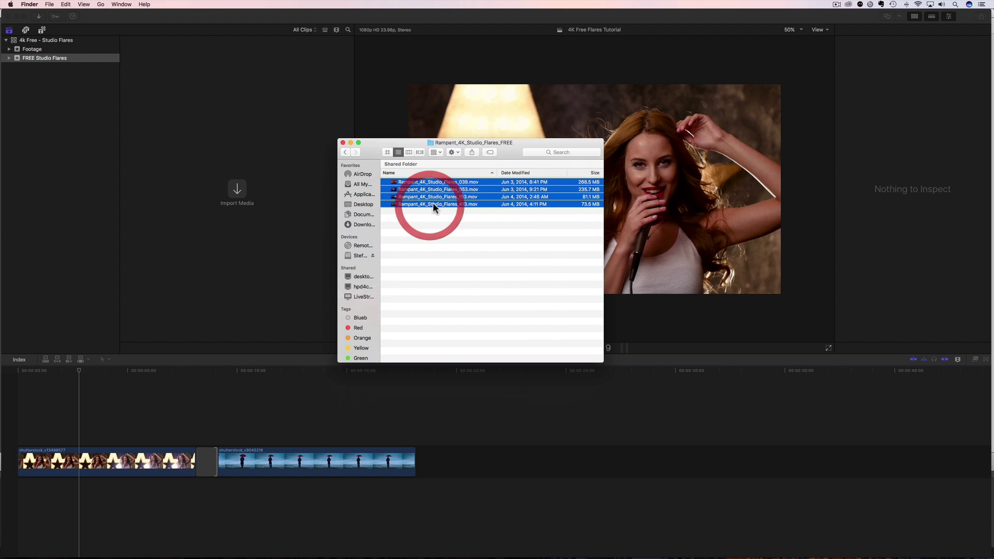
pyautogui.moveTo(436, 197); pyautogui.dragTo(242, 158)
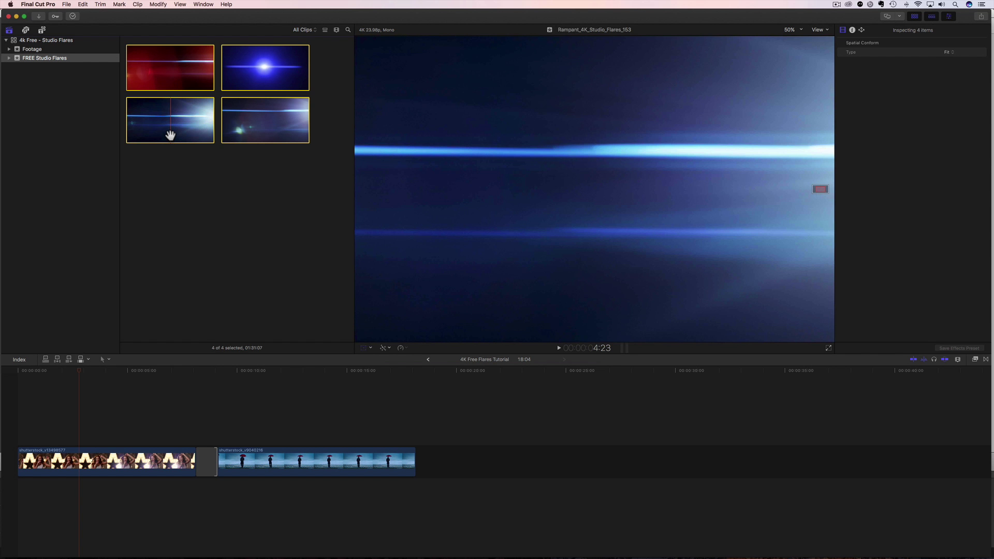
# - Preview the rainy city, singer and flare clips, then park the playhead near the project start
pyautogui.click(77, 377)
pyautogui.click(311, 391)
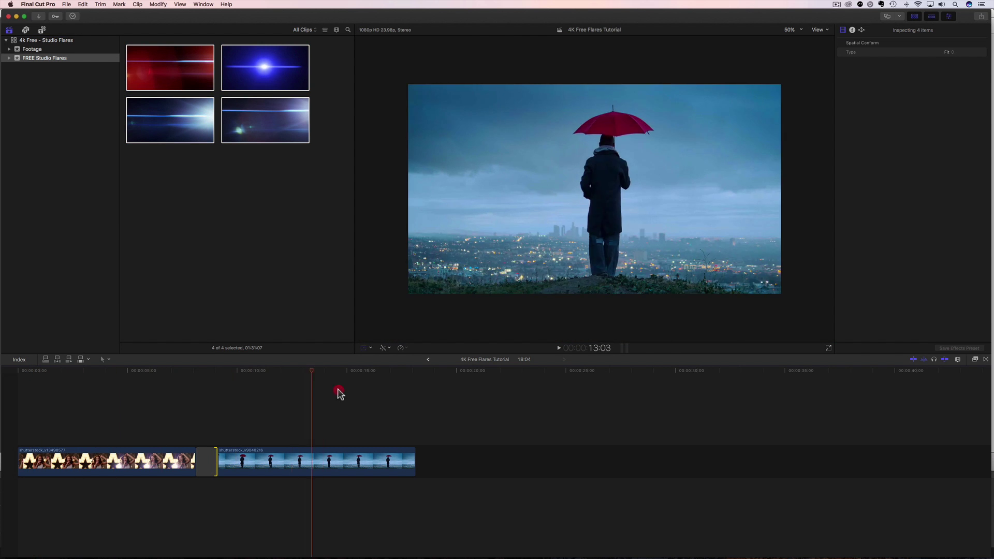
pyautogui.click(104, 404)
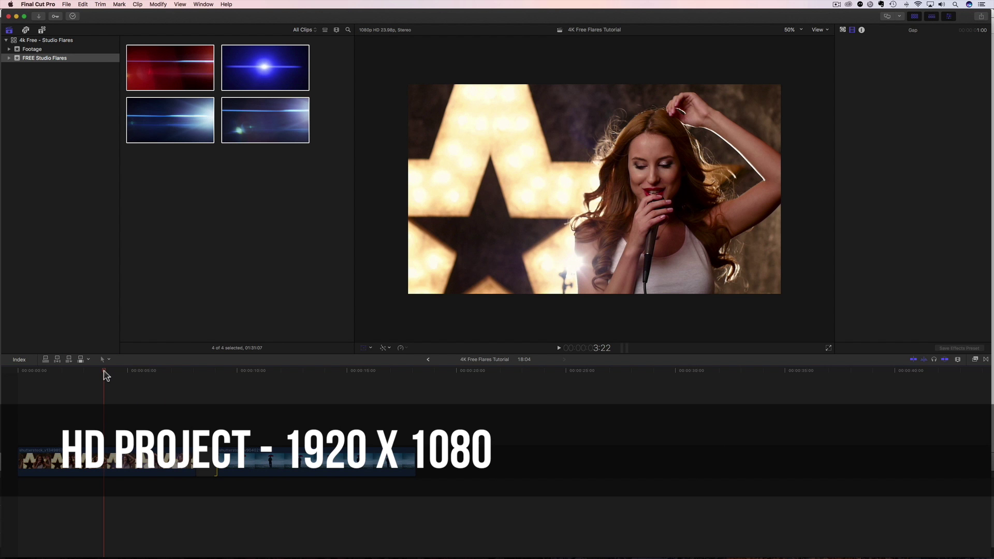
pyautogui.click(171, 126)
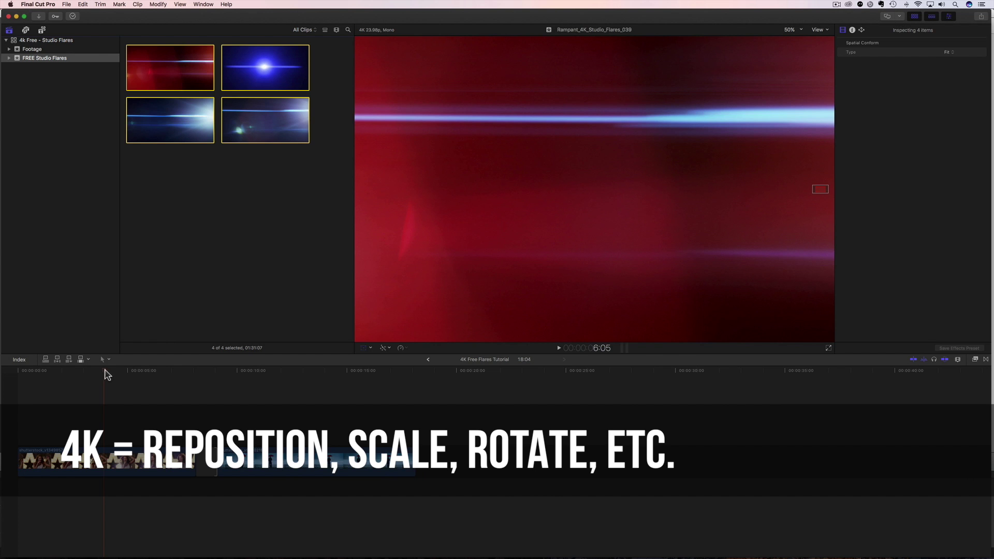
pyautogui.click(72, 379)
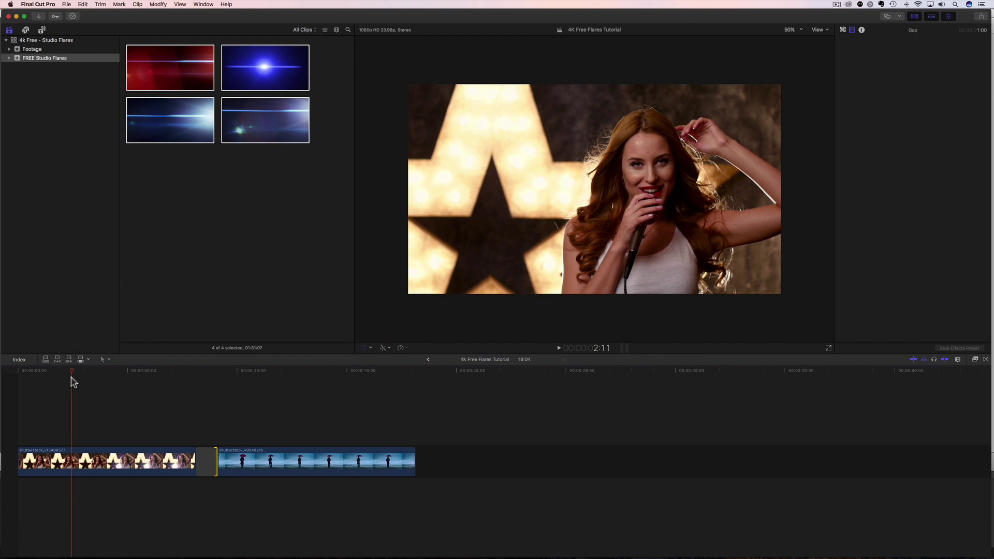
pyautogui.click(69, 374)
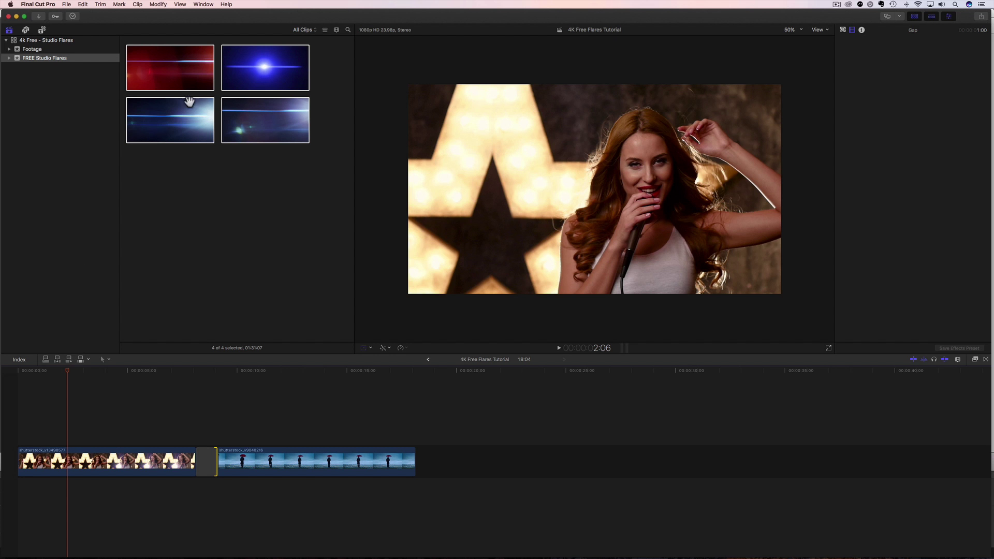
# - Place the 413 flare above the singer shot and trim it to 8:03
pyautogui.moveTo(233, 132); pyautogui.dragTo(40, 432)
pyautogui.hotkey('shift', 't')
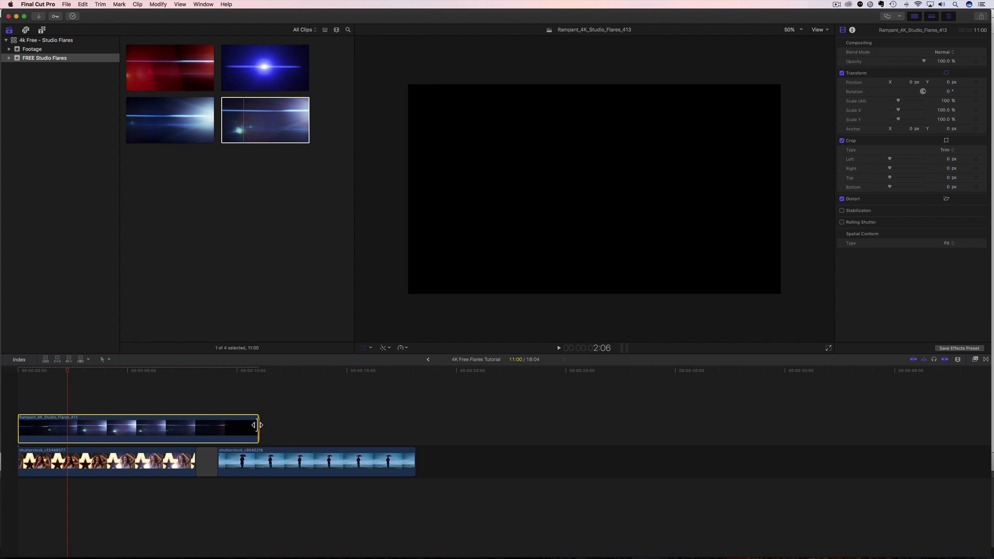
pyautogui.moveTo(256, 425); pyautogui.dragTo(195, 425)
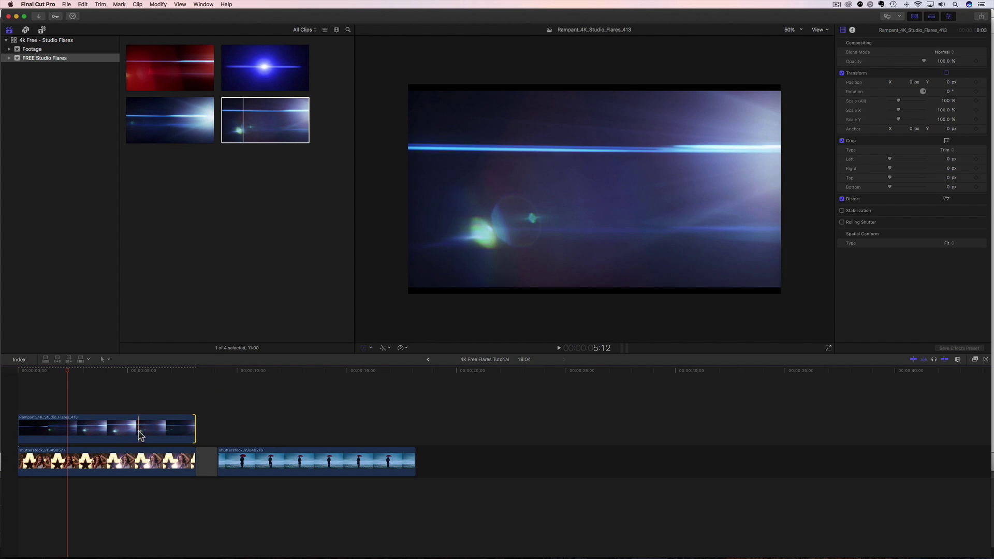
pyautogui.click(122, 430)
pyautogui.hotkey('shift', 't')
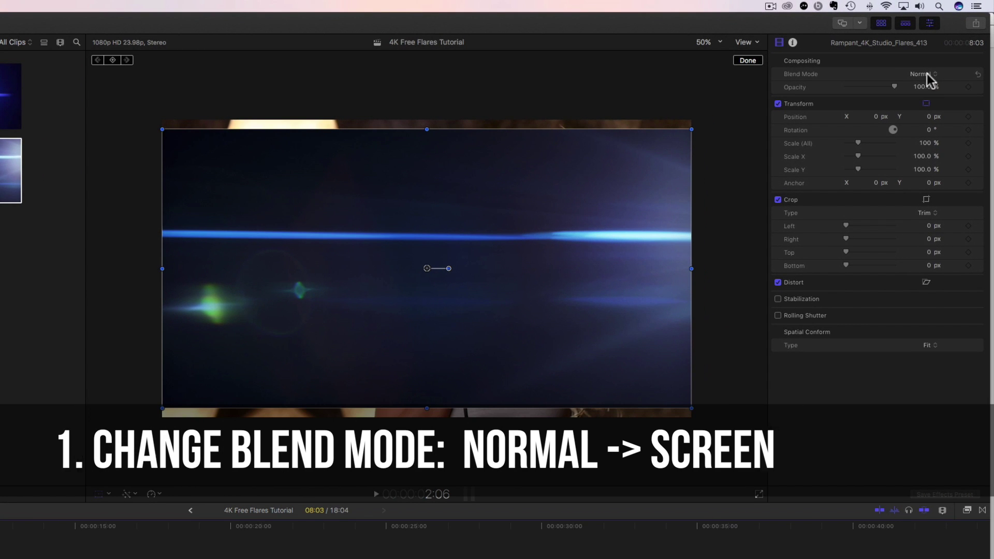
# - Set the 413 flare's Blend Mode to Screen and Spatial Conform to Fill
pyautogui.click(925, 74)
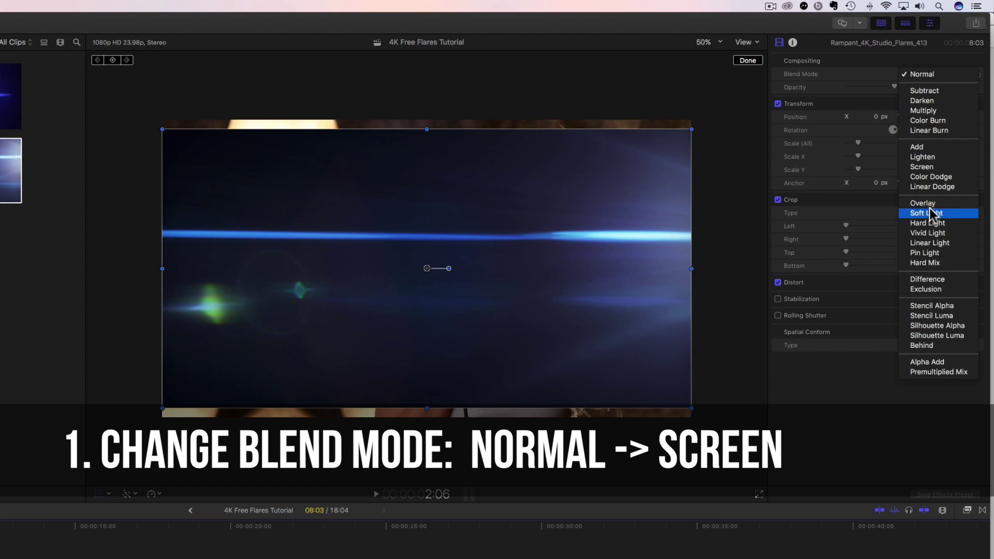
pyautogui.click(917, 167)
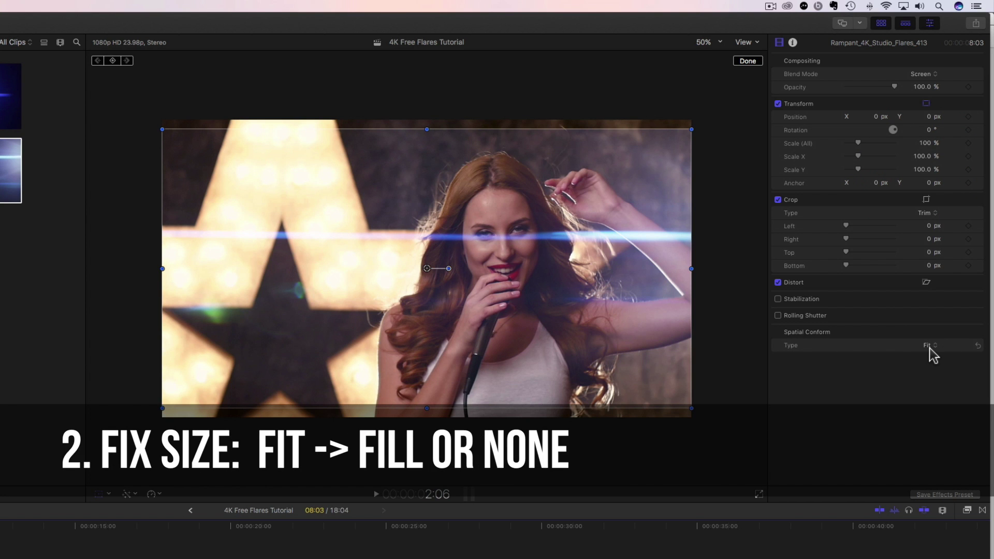
pyautogui.click(929, 346)
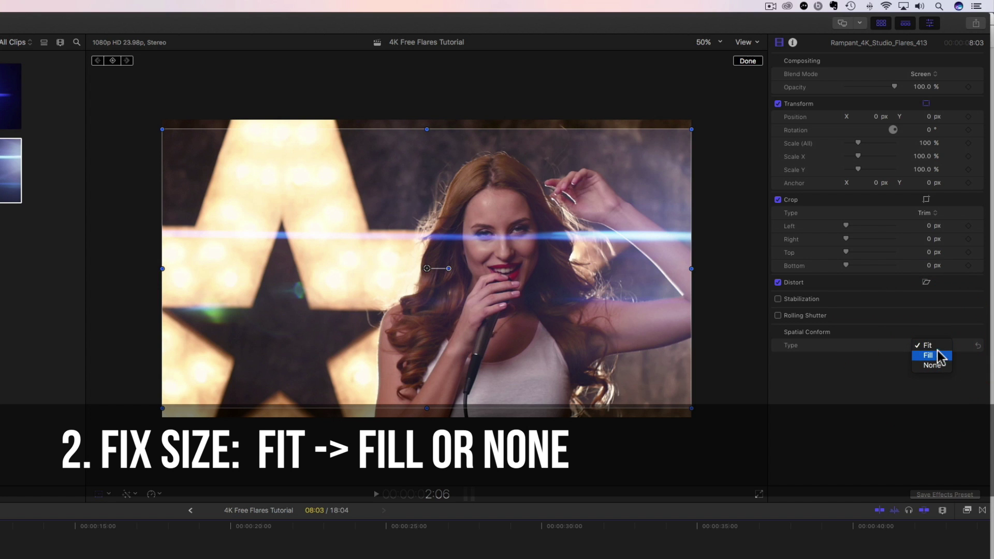
pyautogui.click(935, 356)
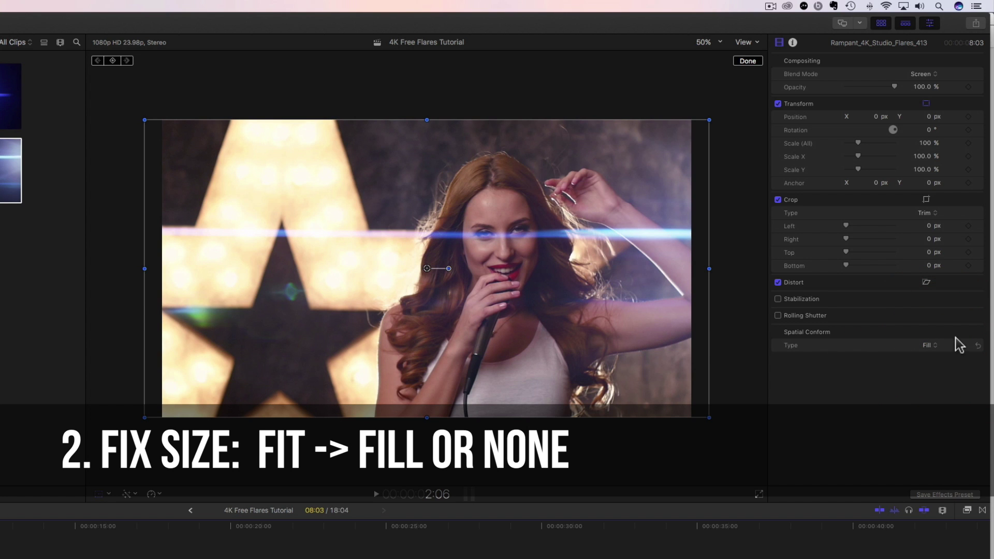
pyautogui.click(930, 347)
pyautogui.click(928, 355)
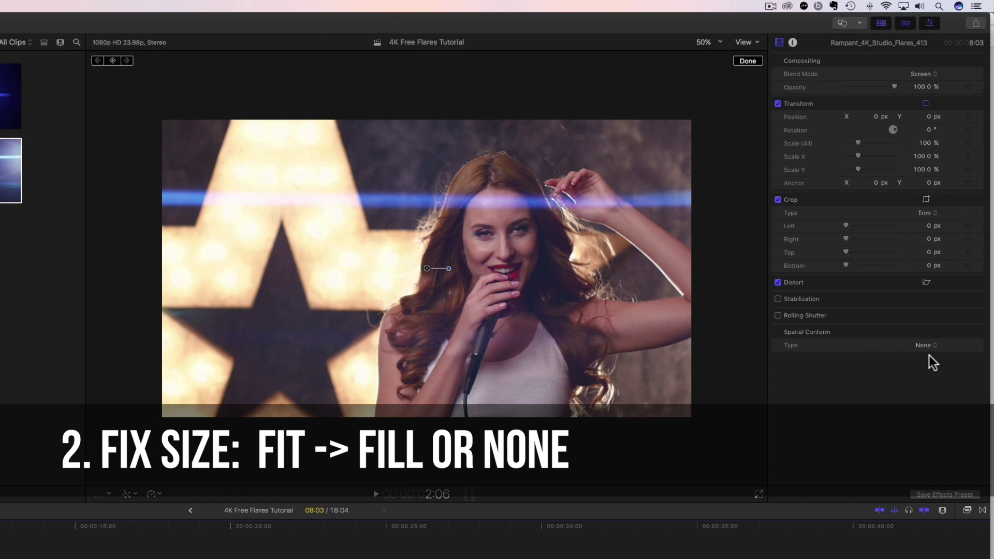
pyautogui.click(927, 346)
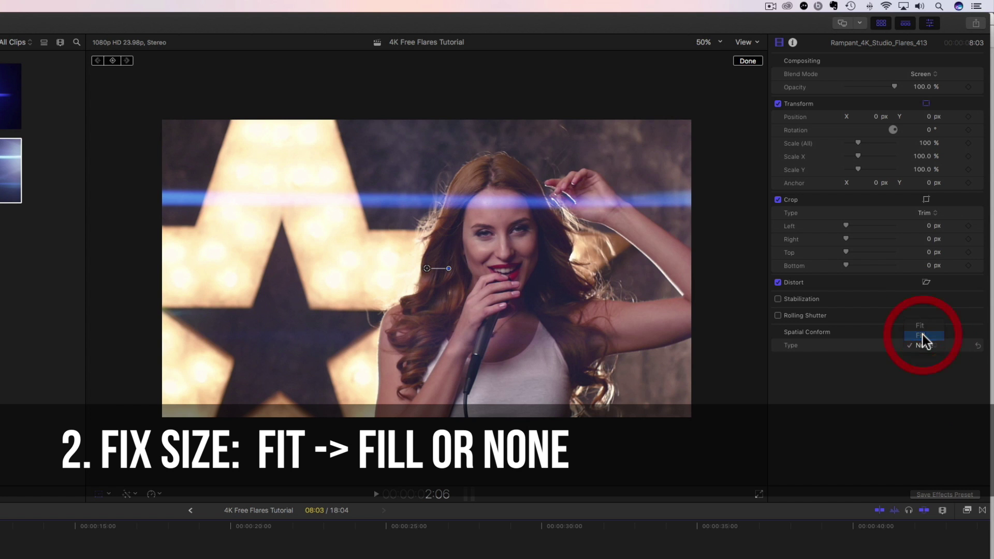
pyautogui.click(922, 336)
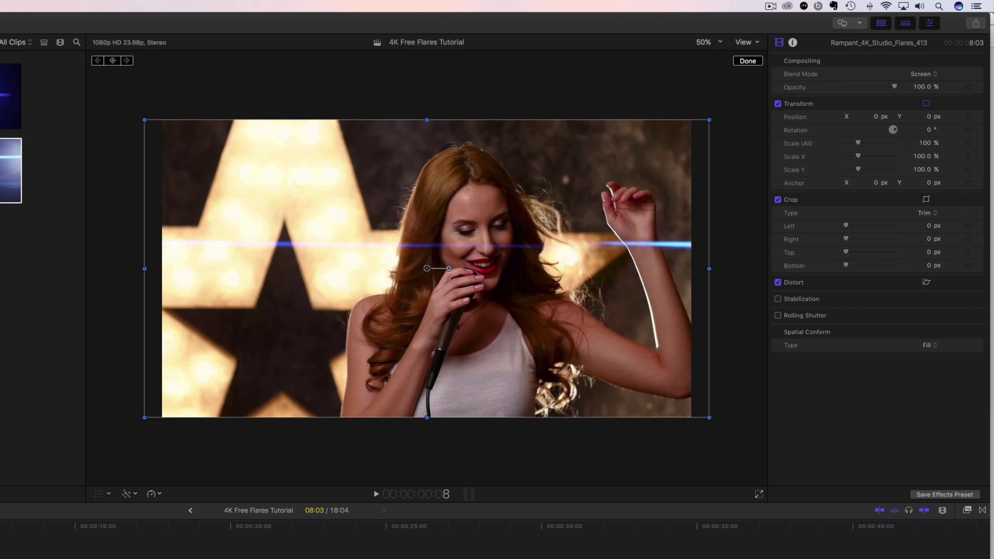
# - Play the Screen-blended flare over the singer shot, then zoom the viewer to 12.5%
pyautogui.press('space')
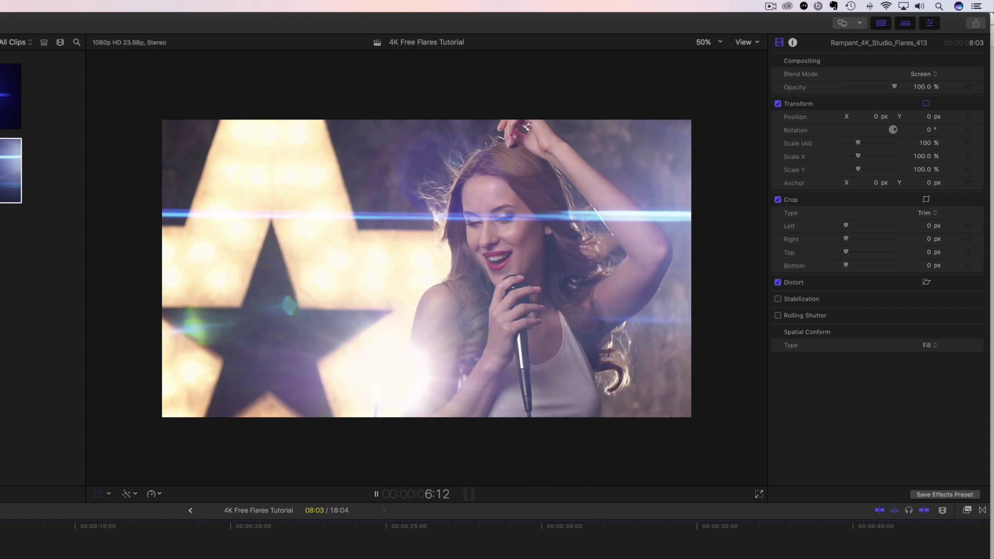
pyautogui.hotkey('shift', 't')
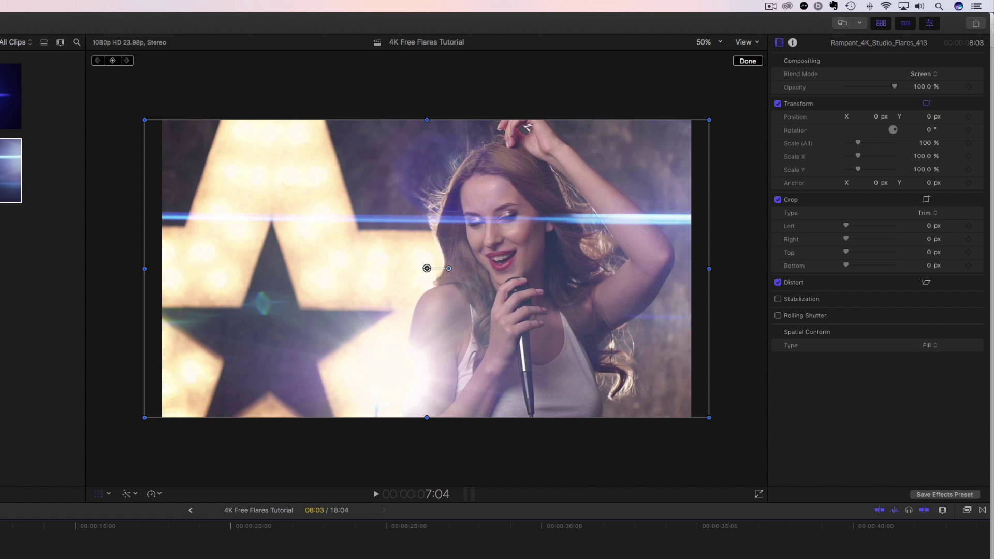
pyautogui.press('space')
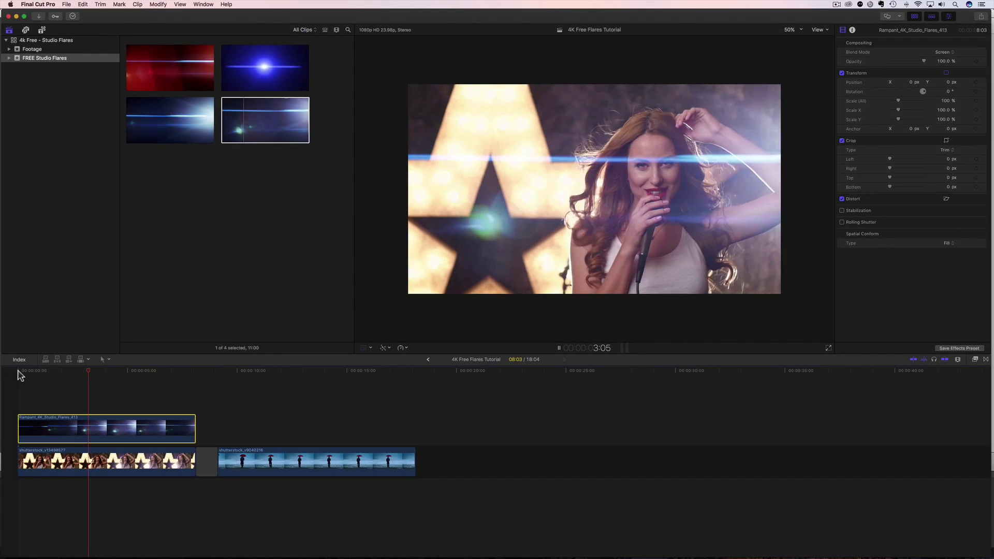
pyautogui.hotkey('shift', 't')
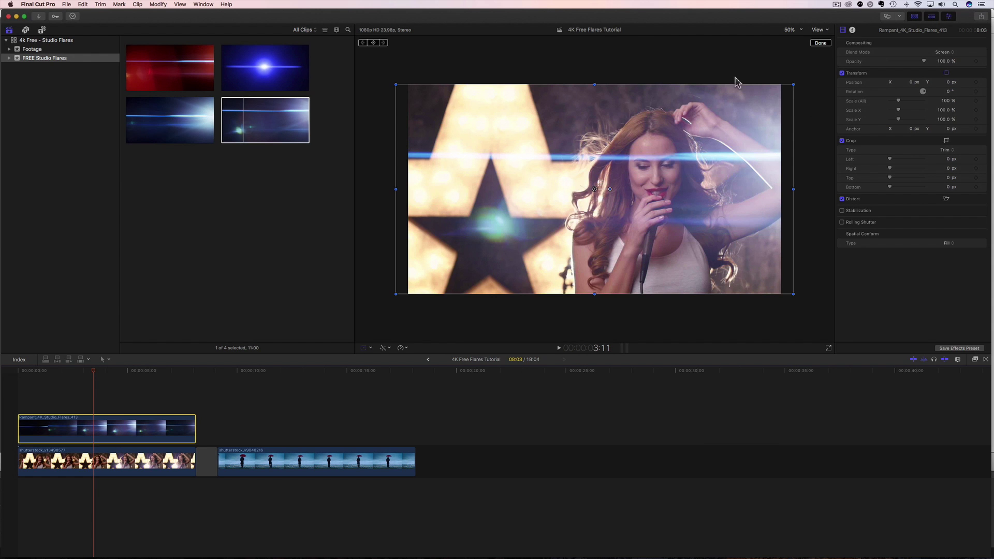
pyautogui.click(802, 32)
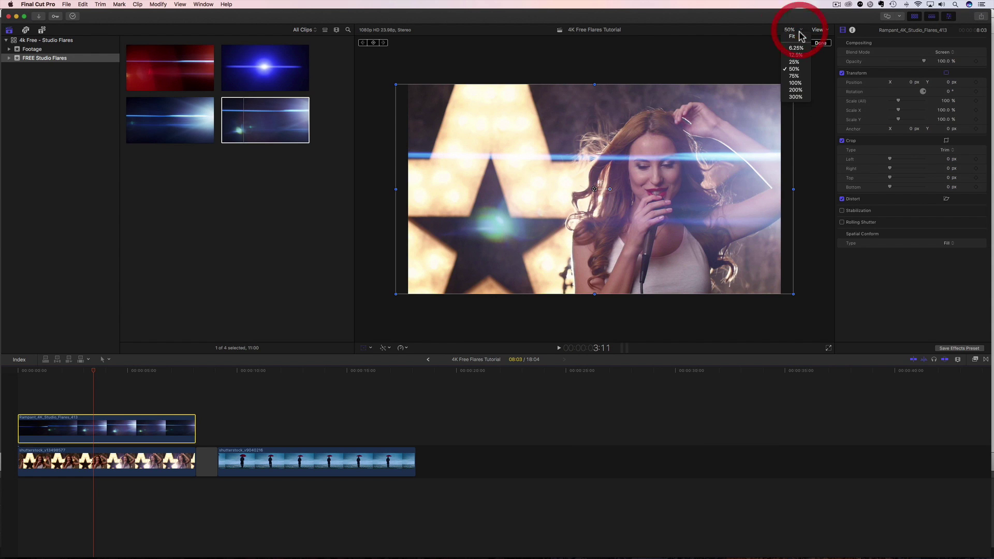
pyautogui.click(797, 60)
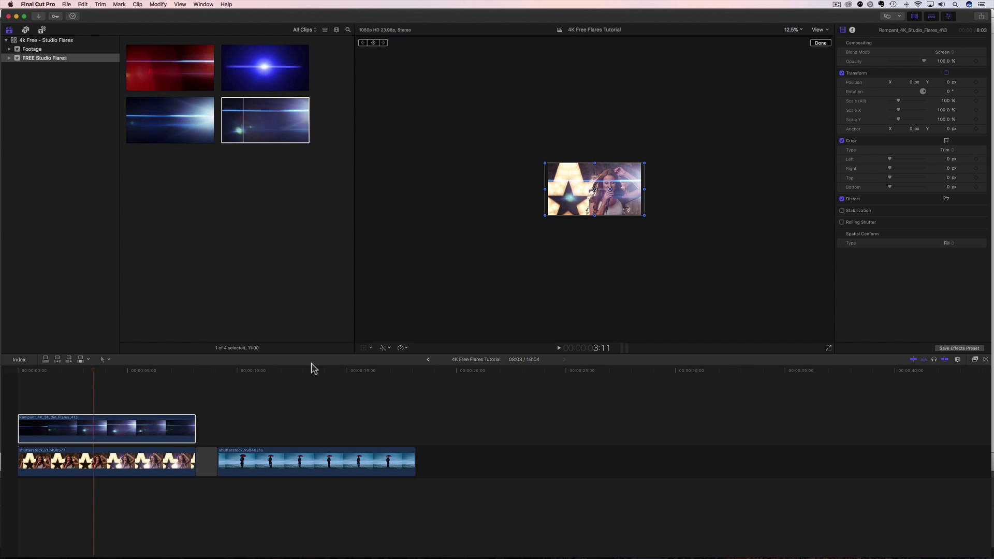
# - Select the 413 flare clip and set its Spatial Conform Type to None
pyautogui.click(141, 463)
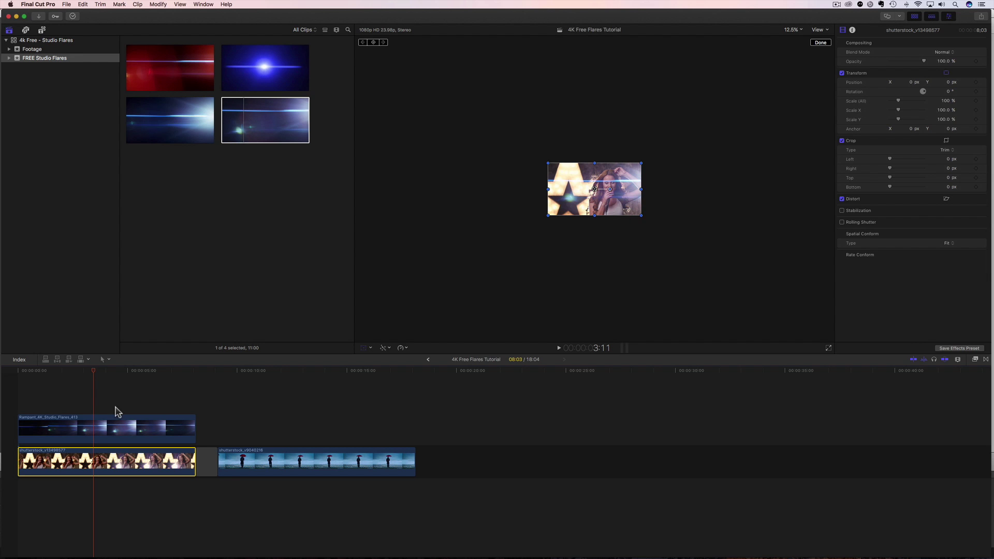
pyautogui.click(101, 422)
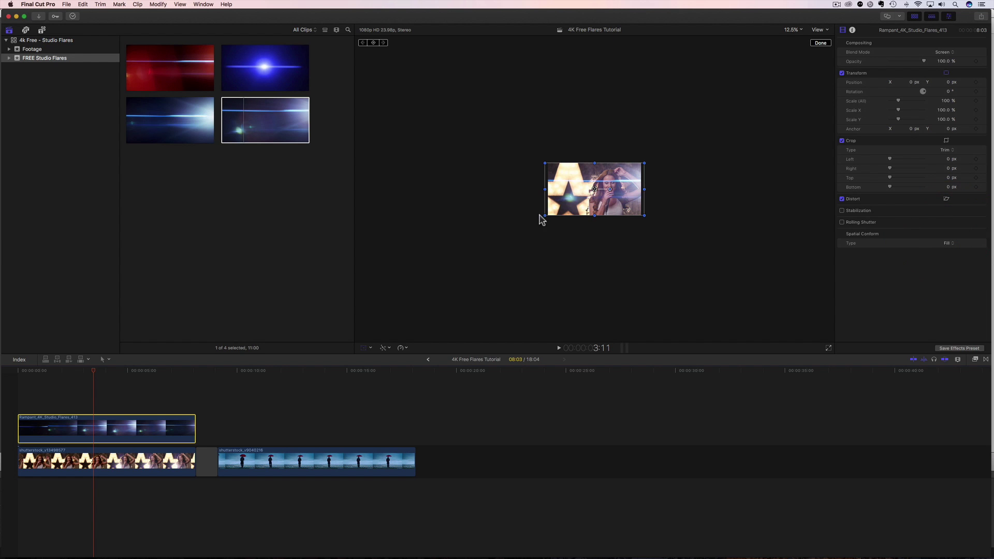
pyautogui.click(953, 251)
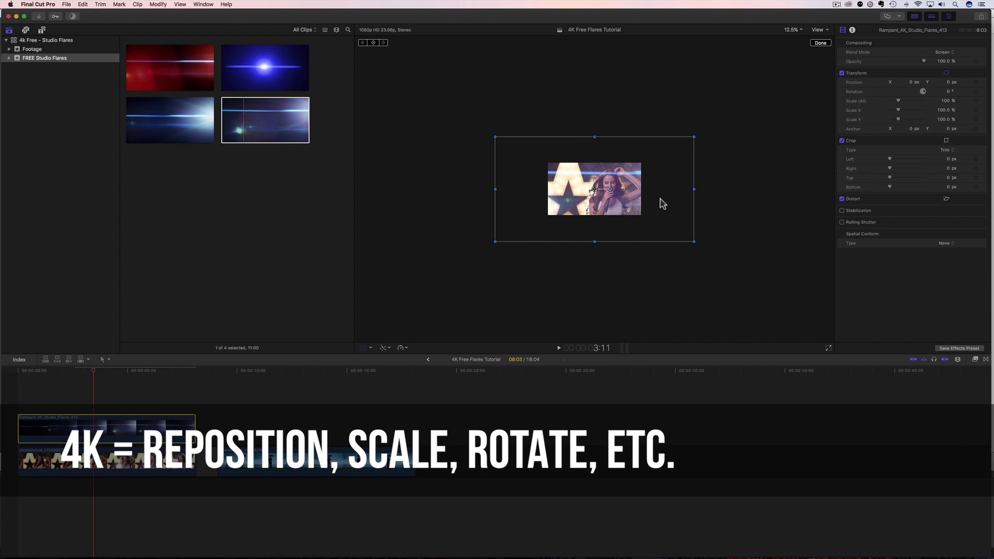
# - Drag the flare right in the viewer and rotate it to -32 degrees
pyautogui.moveTo(661, 200); pyautogui.dragTo(672, 205)
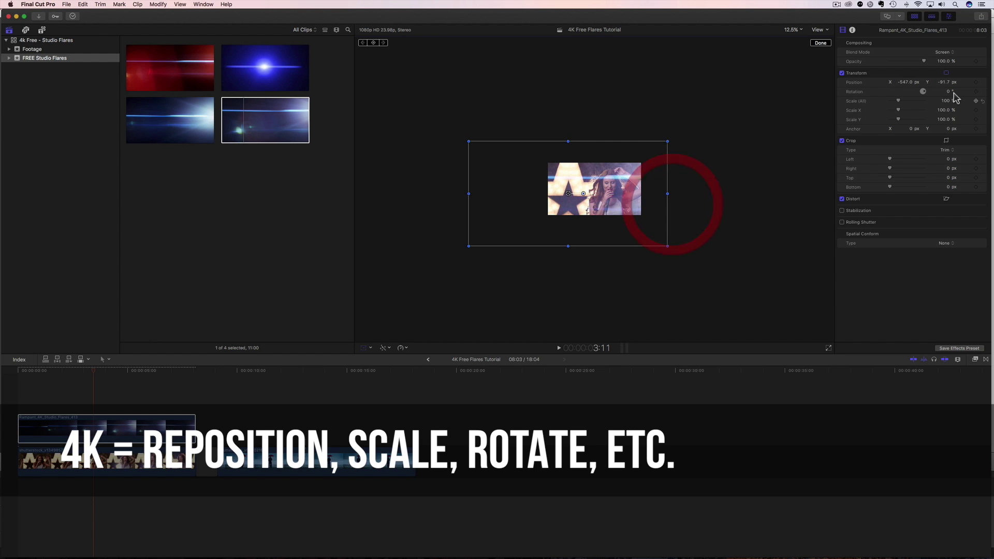
pyautogui.moveTo(953, 93); pyautogui.dragTo(953, 104)
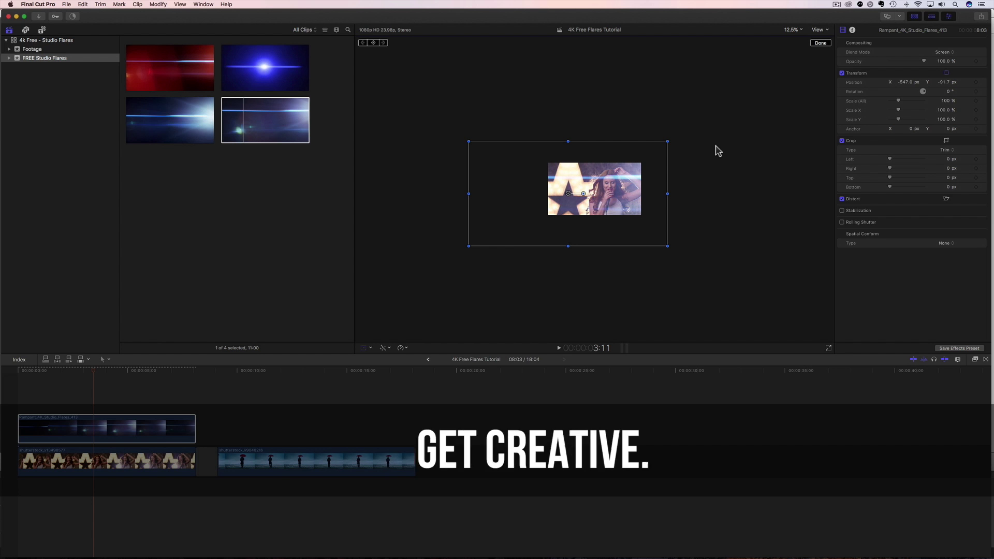
pyautogui.moveTo(621, 198); pyautogui.dragTo(691, 167)
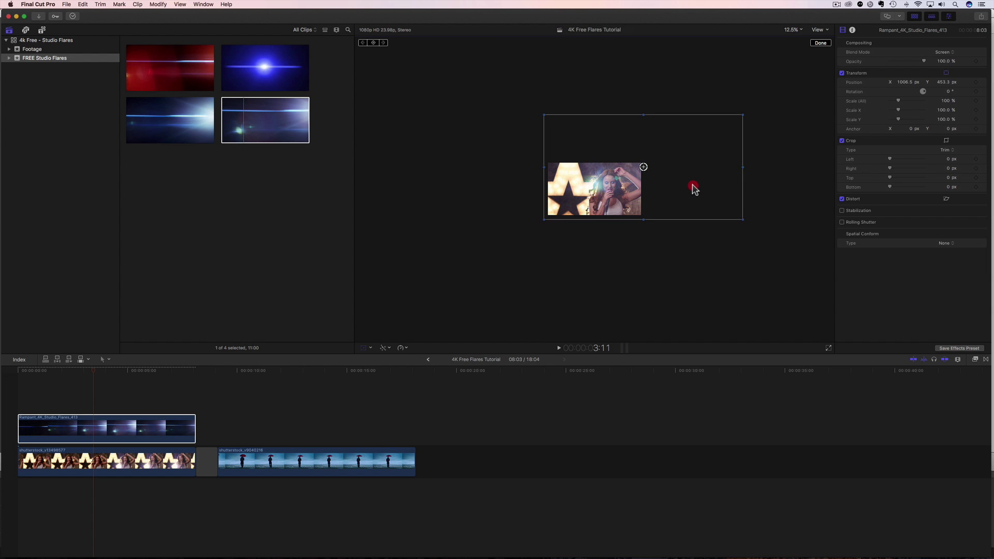
pyautogui.moveTo(658, 207); pyautogui.dragTo(656, 210)
pyautogui.click(603, 182)
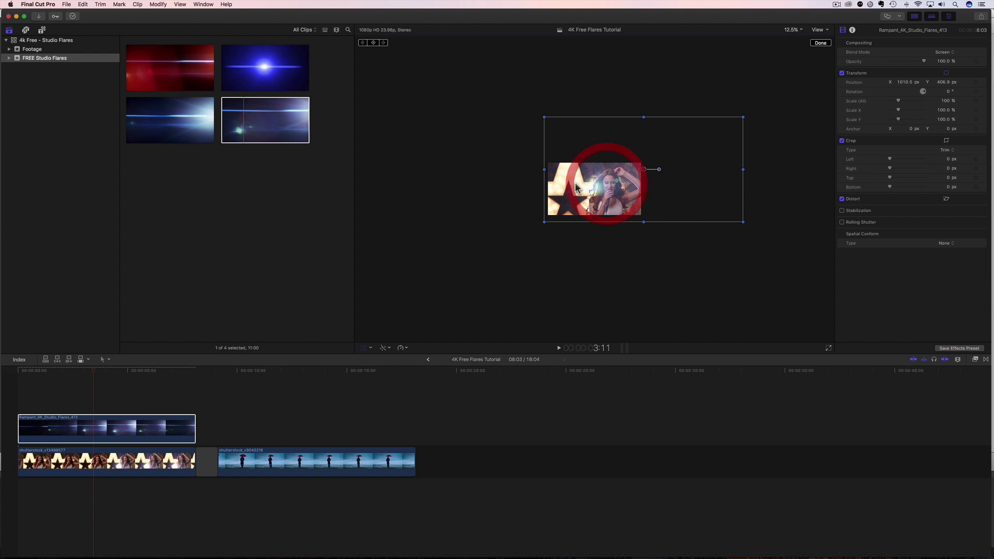
# - Preview playback while repositioning the flare left, down and back right in the viewer
pyautogui.click(10, 381)
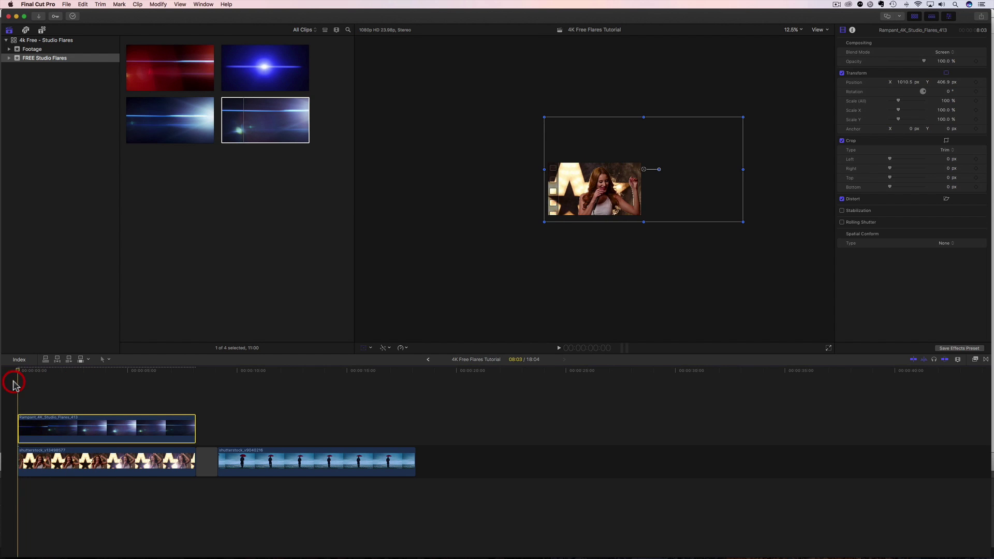
pyautogui.press('space')
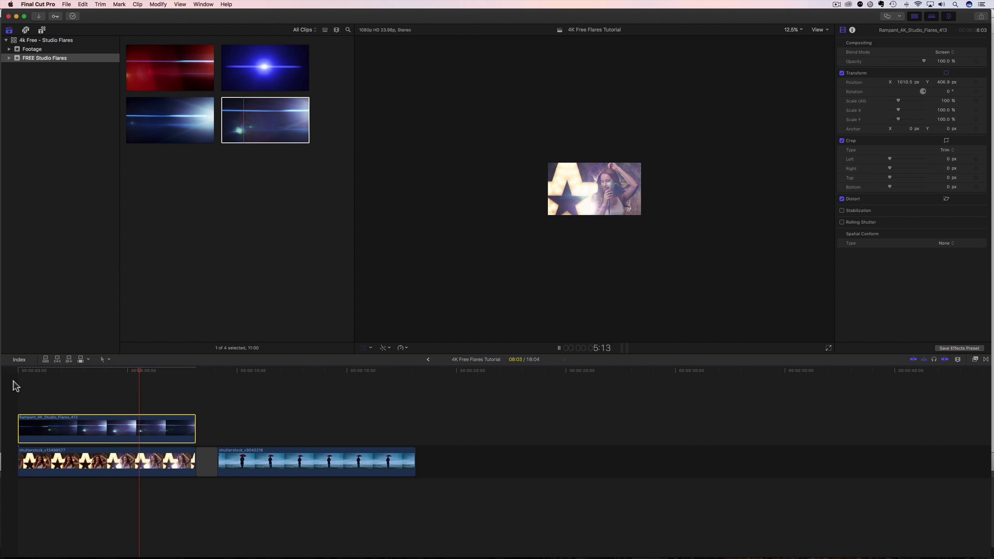
pyautogui.press('space')
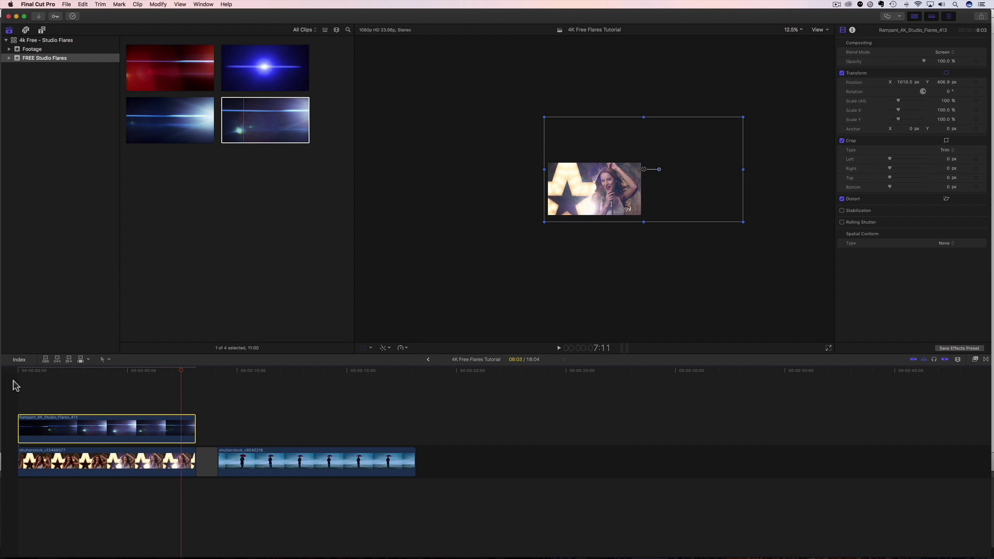
pyautogui.moveTo(179, 374); pyautogui.dragTo(23, 385)
pyautogui.moveTo(715, 193); pyautogui.dragTo(652, 207)
pyautogui.moveTo(70, 374); pyautogui.dragTo(85, 369)
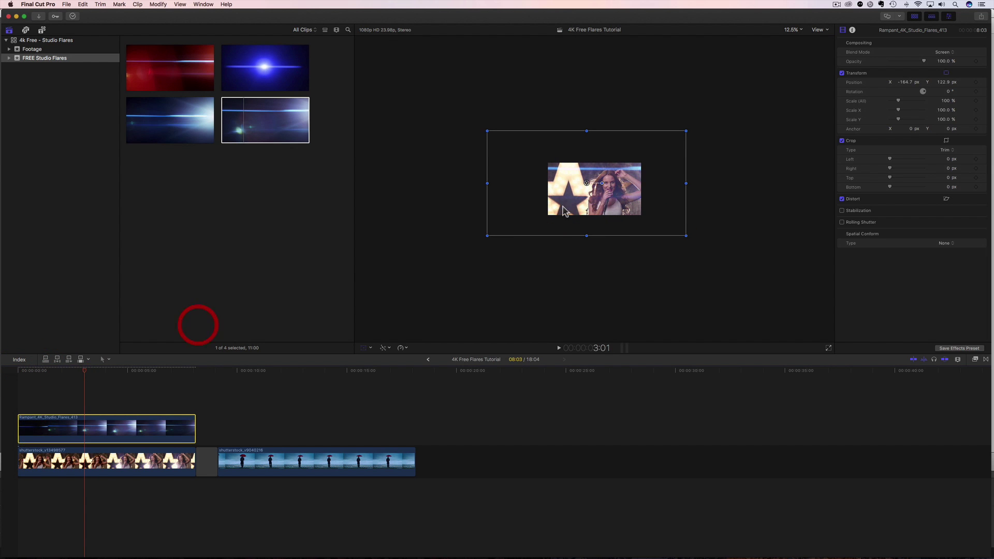
pyautogui.moveTo(665, 192); pyautogui.dragTo(645, 191)
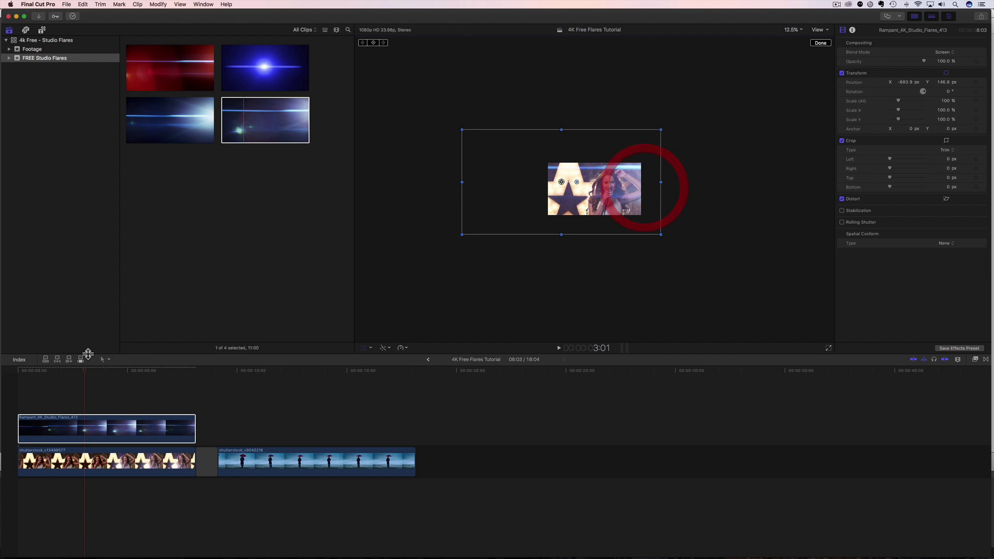
pyautogui.click(15, 382)
pyautogui.press('space')
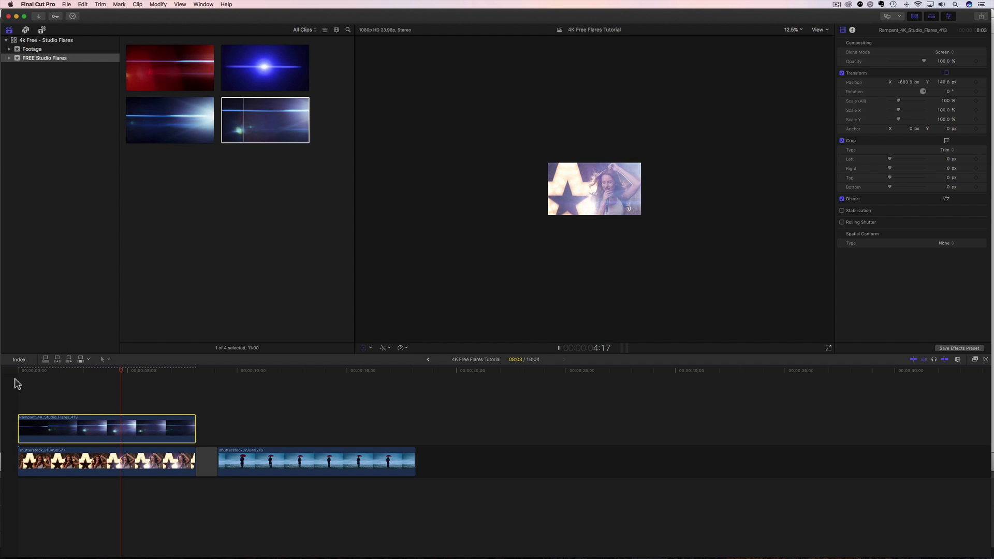
pyautogui.press('space')
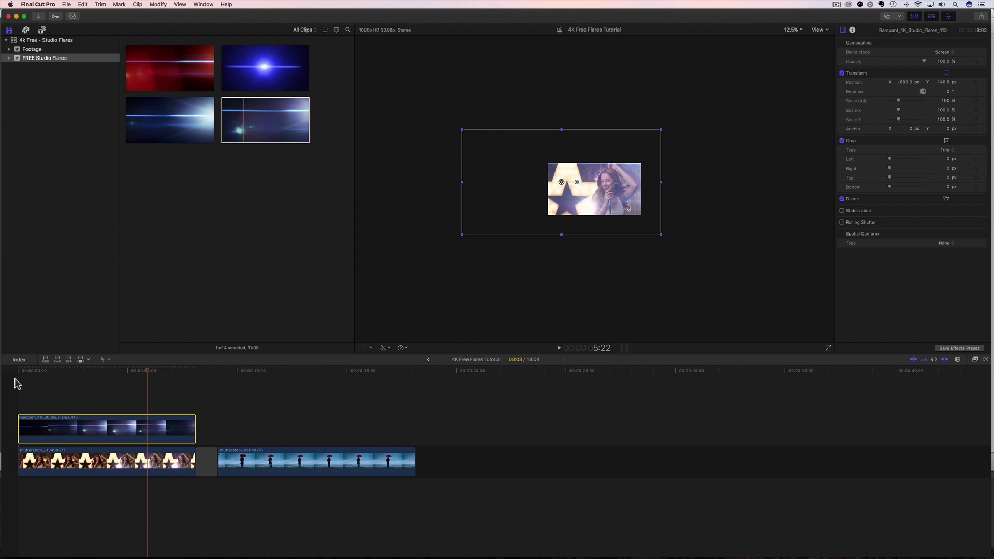
pyautogui.moveTo(510, 201); pyautogui.dragTo(526, 228)
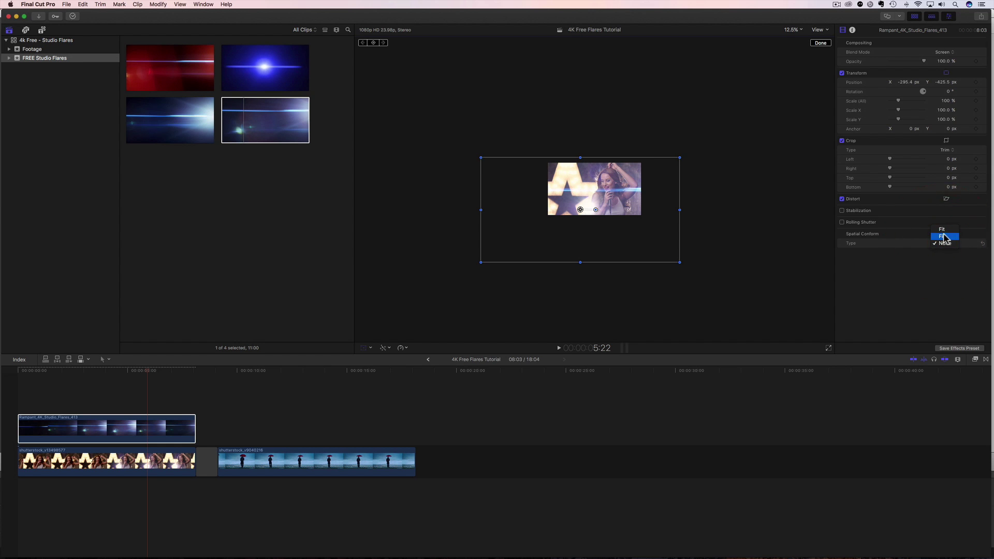
# - Reset the flare to Fill conform with Position X 0, and set viewer zoom to Fit
pyautogui.click(944, 236)
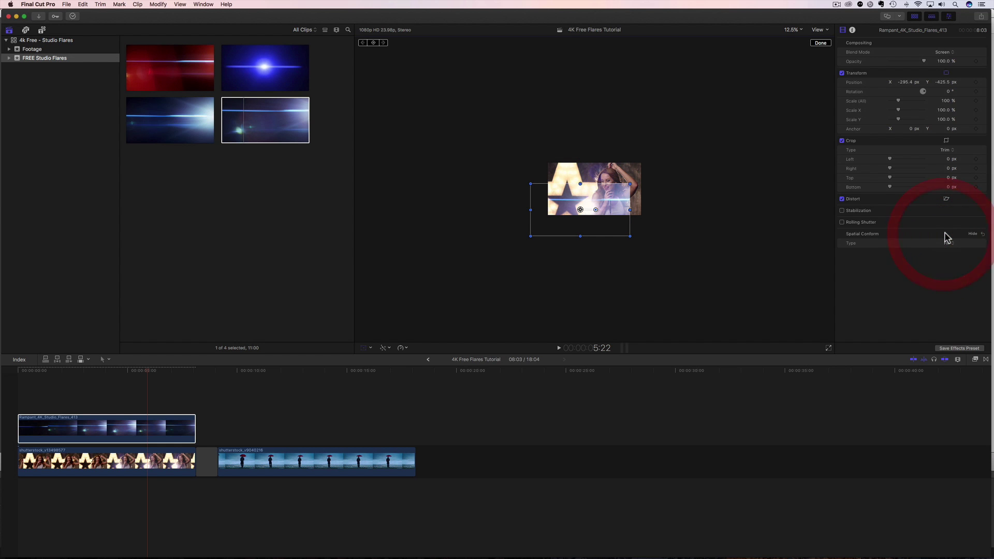
pyautogui.click(943, 83)
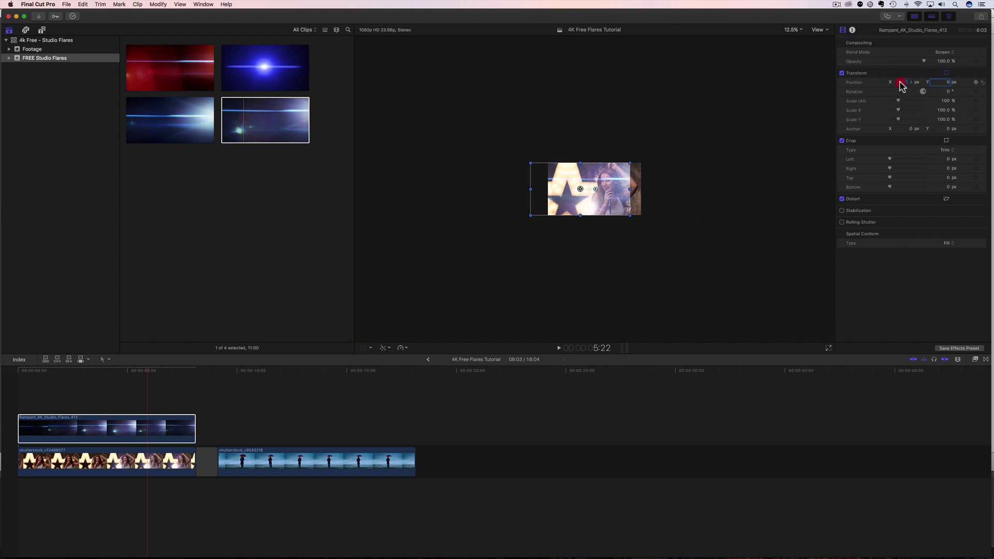
pyautogui.write('0')
pyautogui.press('Return')
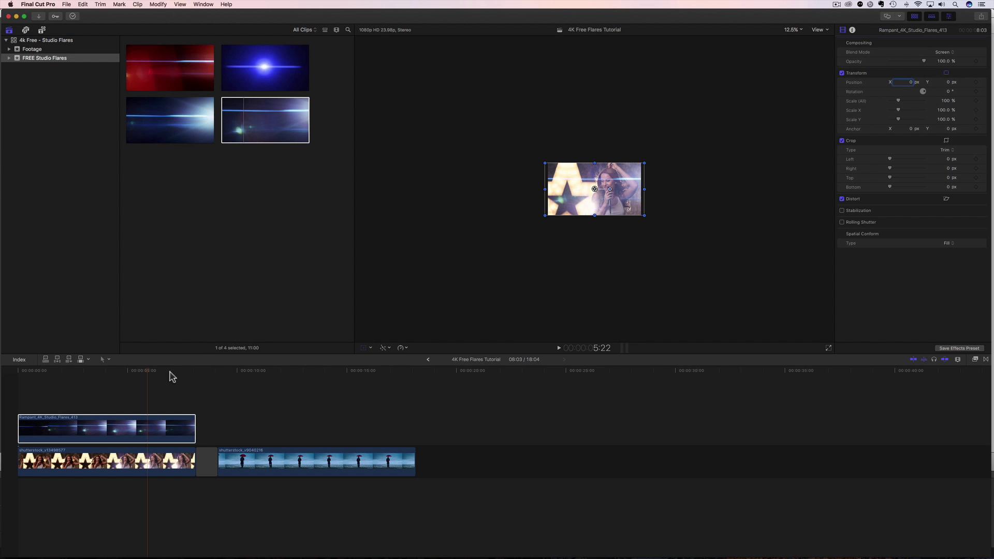
pyautogui.click(798, 30)
pyautogui.click(791, 39)
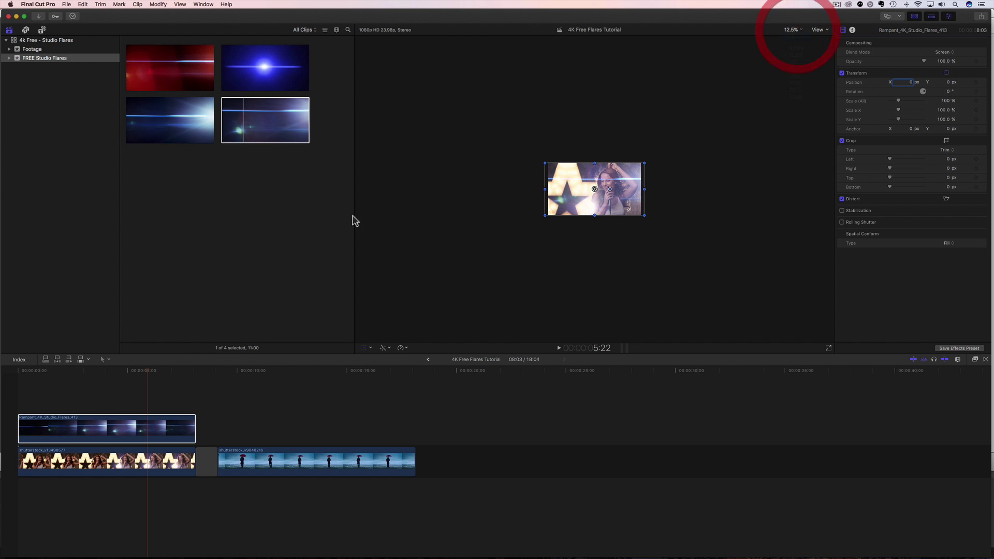
pyautogui.press('Home')
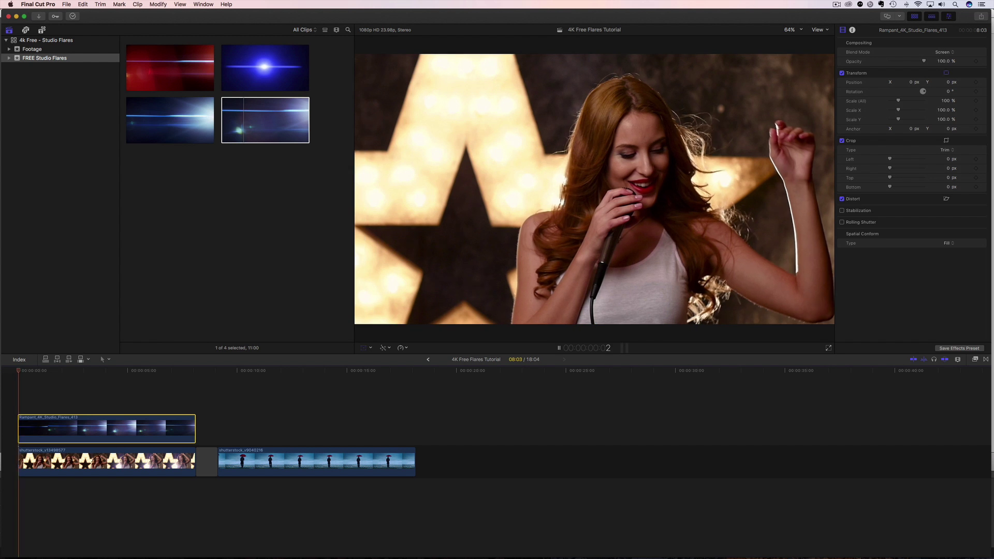
# - Play the 413 flare composite over the singer shot twice from the start
pyautogui.press('space')
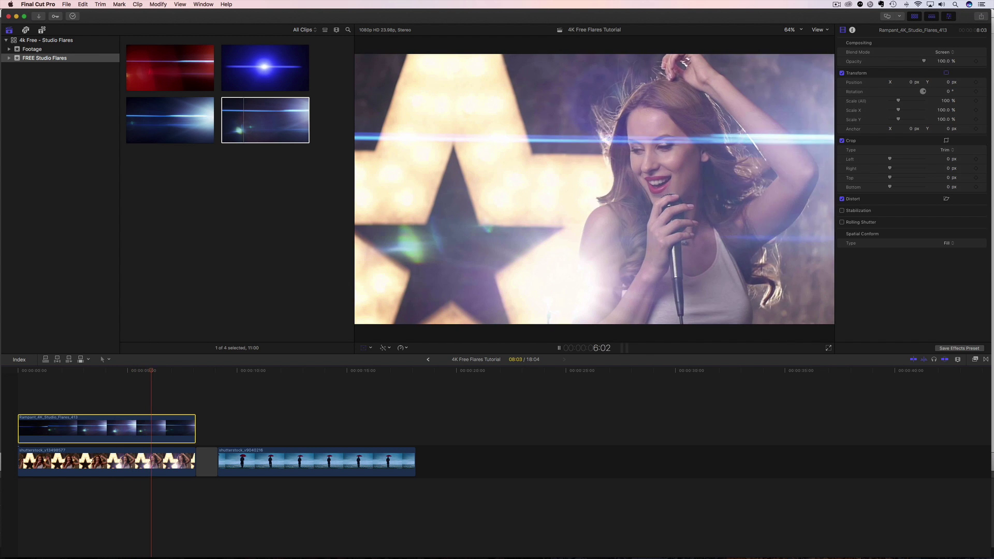
pyautogui.press('space')
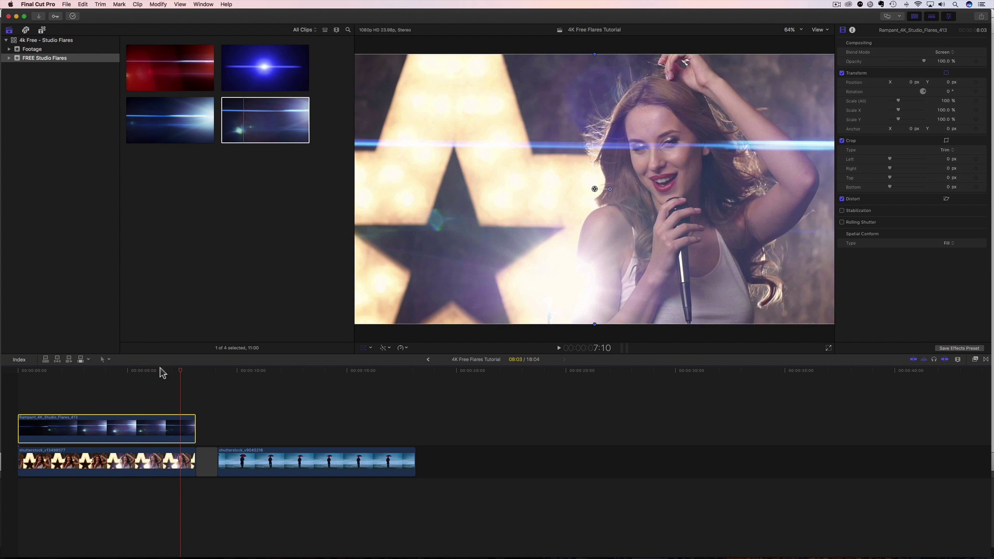
pyautogui.click(16, 370)
pyautogui.press('space')
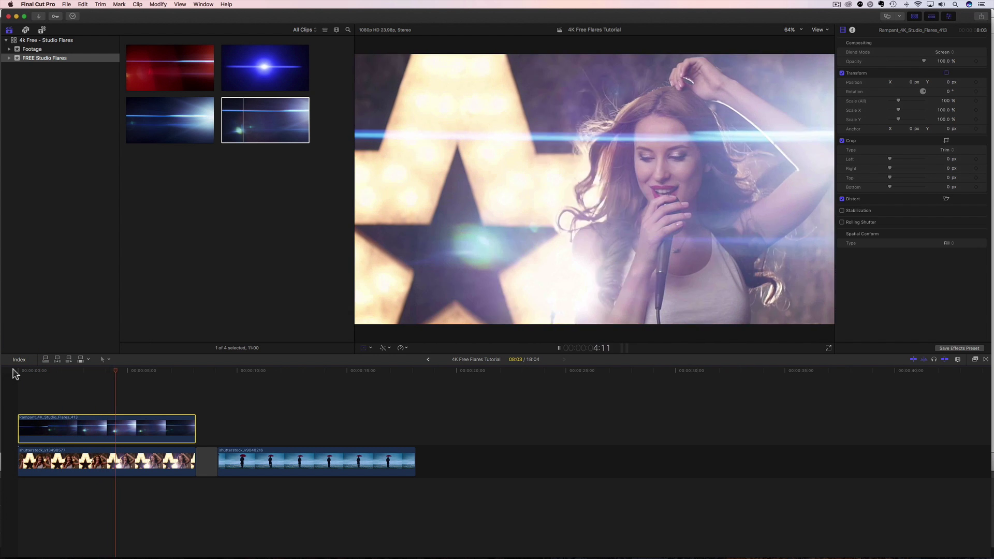
pyautogui.press('space')
# - Move the playhead to 9:03 on the umbrella clip and select the blue 053 flare
pyautogui.moveTo(127, 374); pyautogui.dragTo(215, 377)
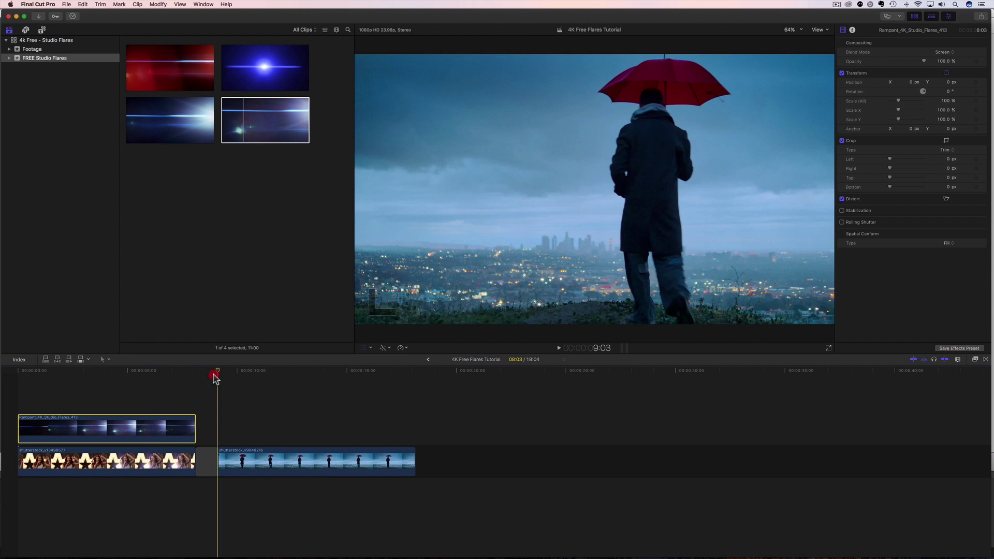
pyautogui.press('space')
pyautogui.click(216, 386)
pyautogui.click(217, 378)
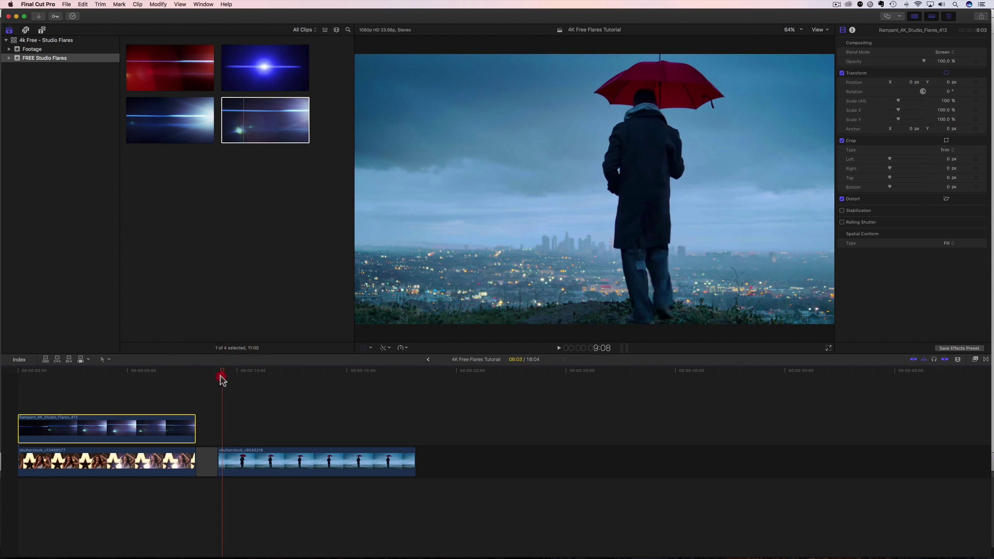
pyautogui.press('space')
pyautogui.click(251, 62)
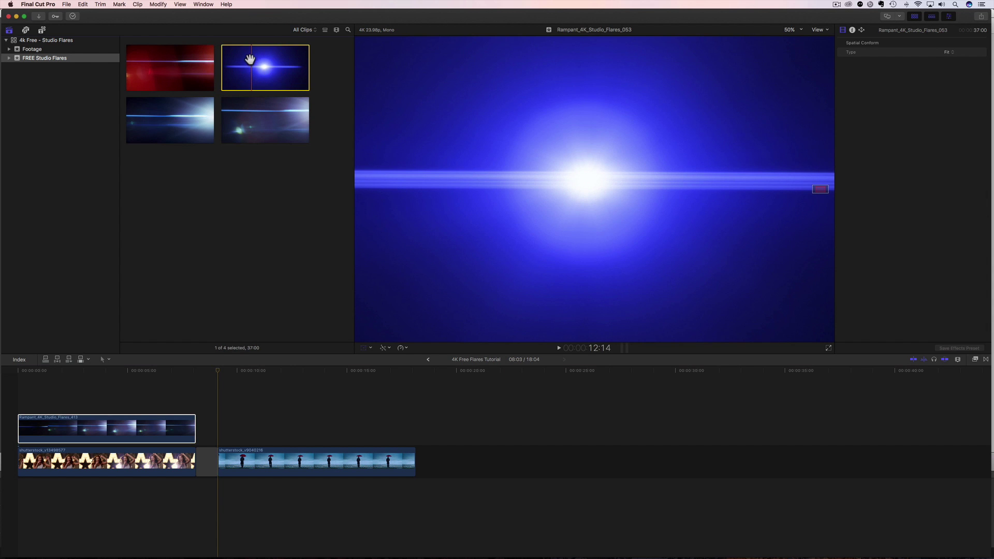
# - Place the 053 flare above the umbrella clip and cut away the part extending past it
pyautogui.moveTo(252, 215); pyautogui.dragTo(218, 422)
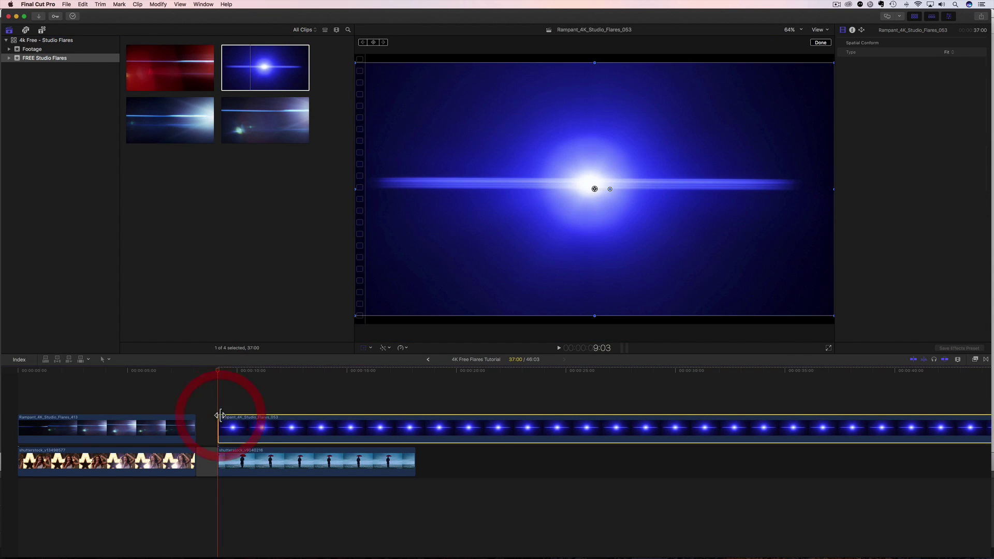
pyautogui.click(416, 371)
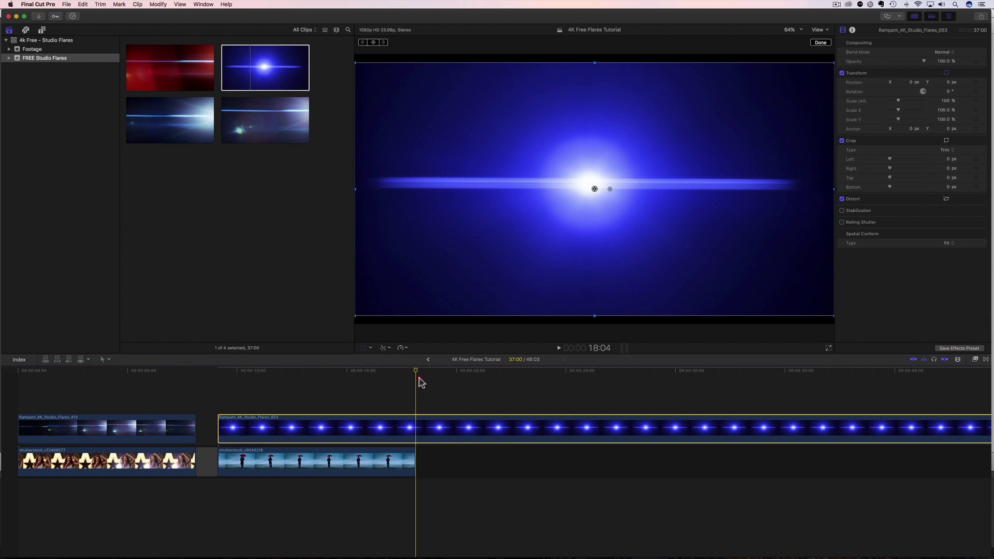
pyautogui.click(418, 424)
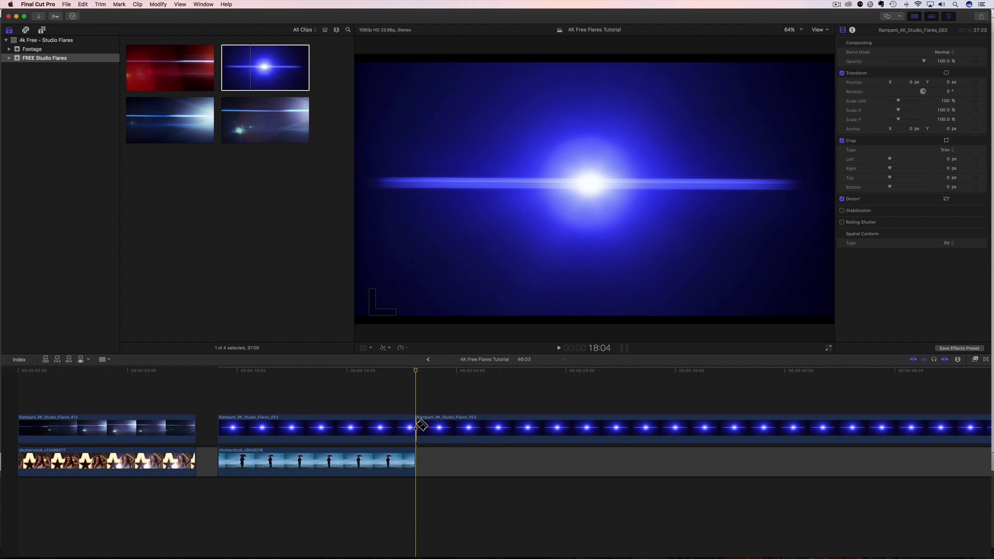
pyautogui.click(484, 432)
pyautogui.press('Delete')
pyautogui.click(484, 455)
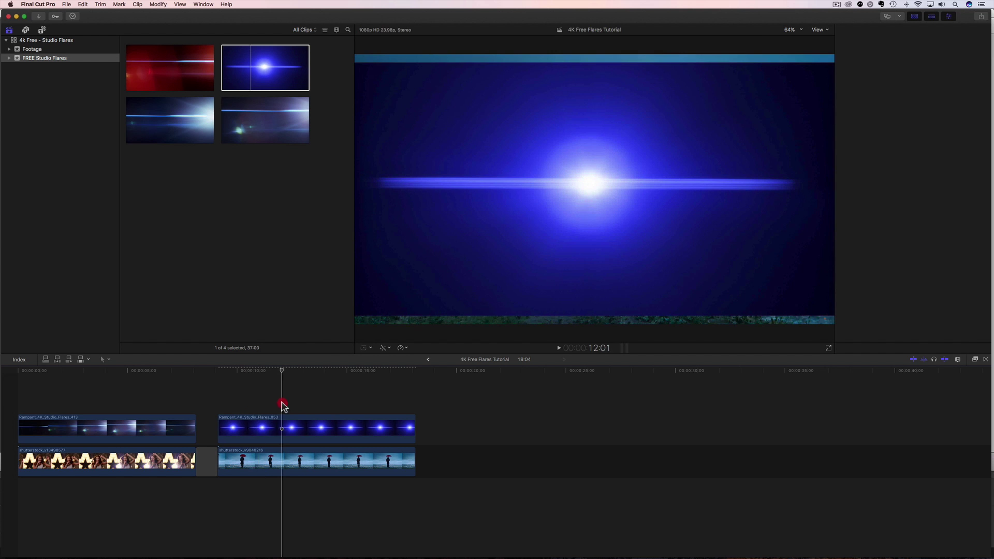
pyautogui.click(282, 417)
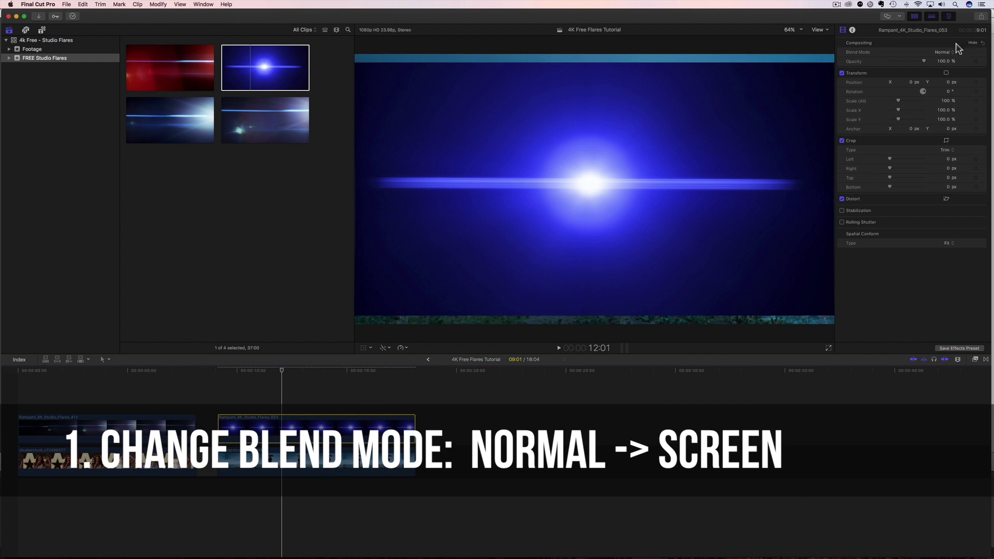
# - Set the 053 flare's Blend Mode to Screen and its Spatial Conform to None
pyautogui.click(944, 52)
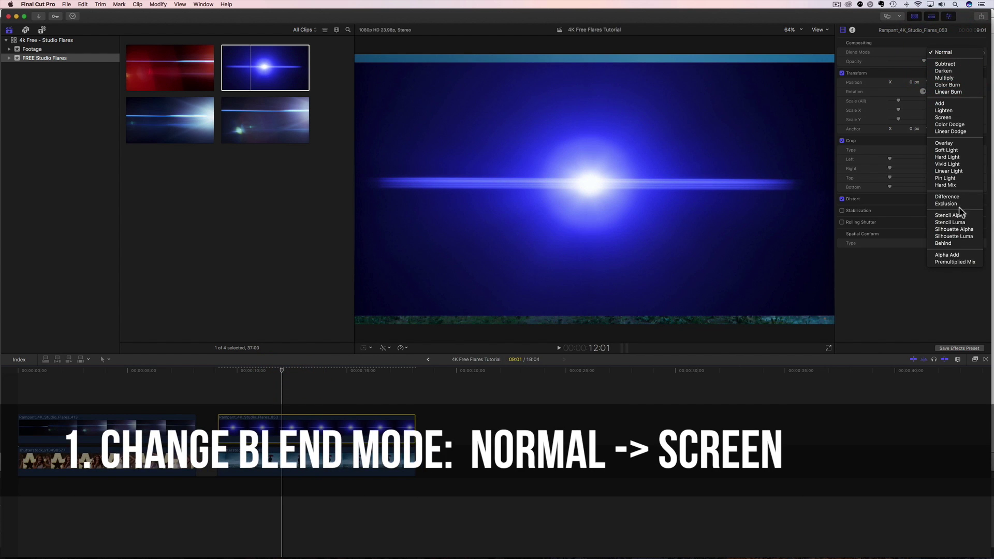
pyautogui.click(951, 119)
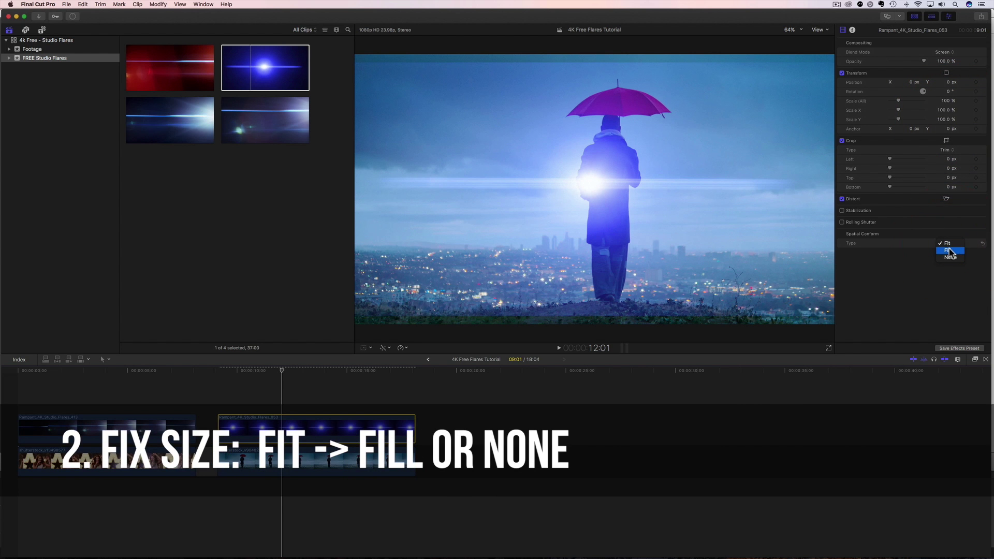
pyautogui.click(948, 250)
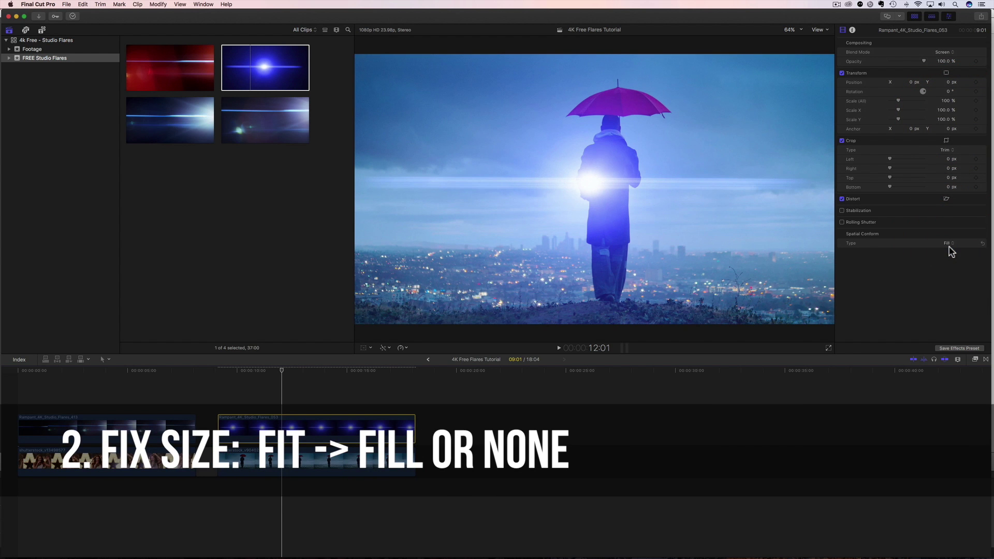
pyautogui.click(946, 251)
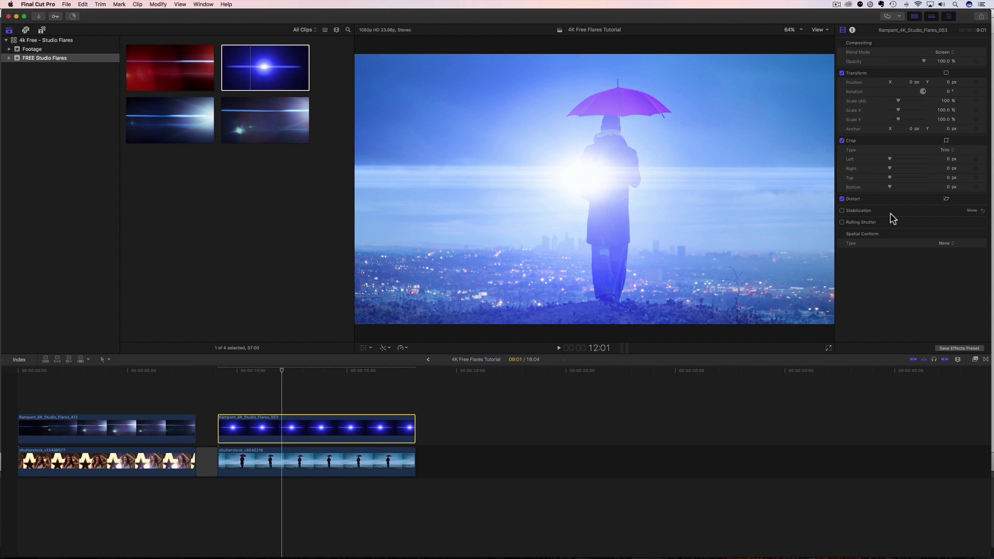
# - Zoom the viewer to 50% and show the Transform on-screen controls for the flare clip
pyautogui.click(802, 30)
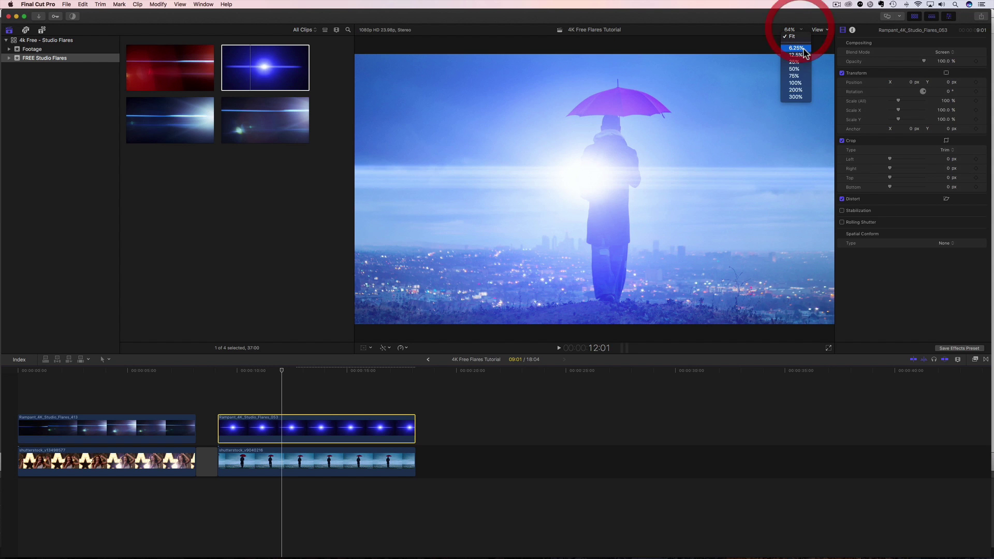
pyautogui.click(792, 75)
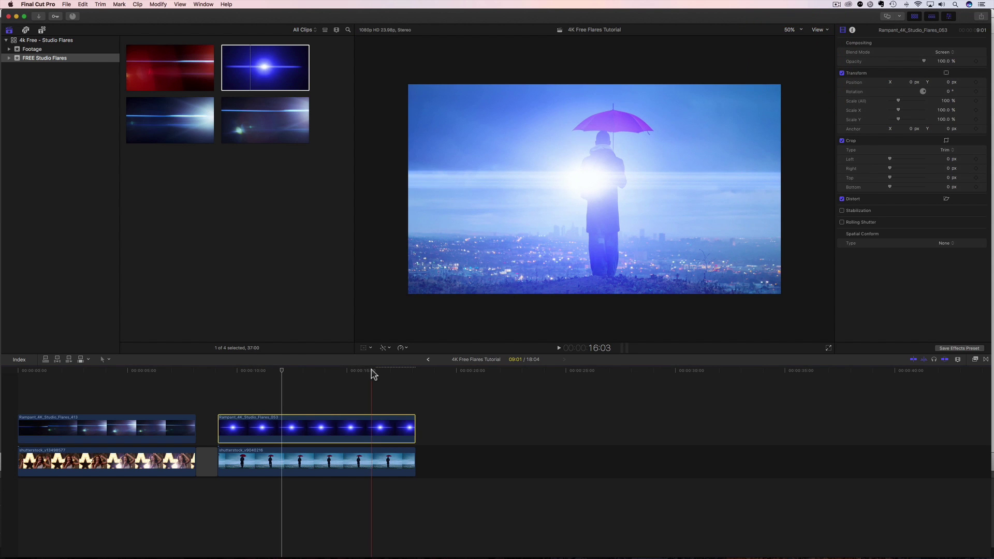
pyautogui.click(288, 422)
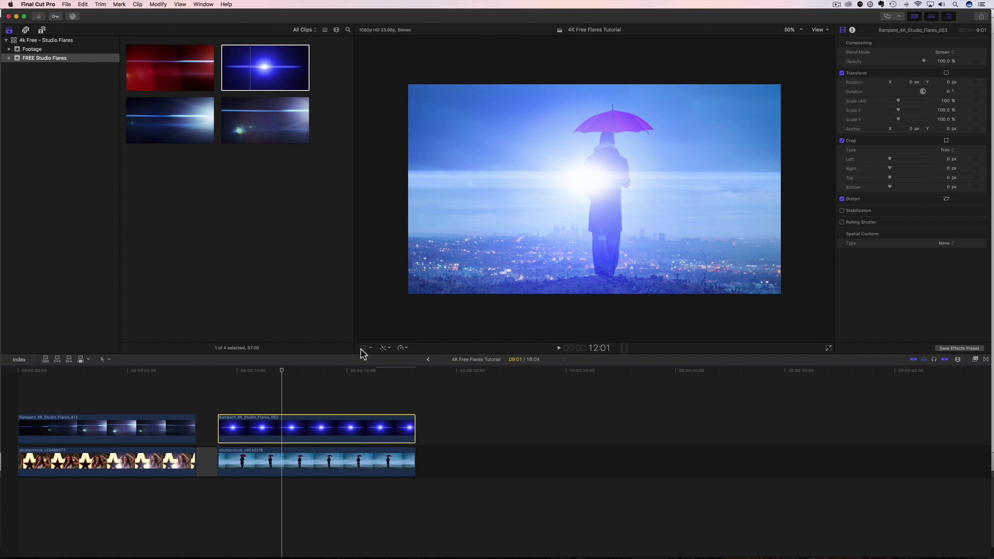
pyautogui.click(361, 349)
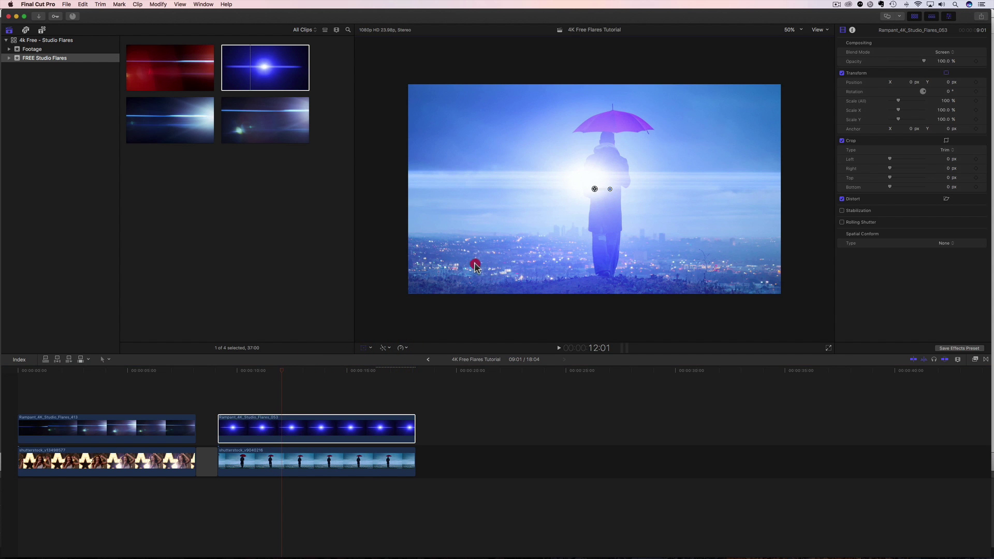
# - Drag the flare's centre to the umbrella shot's top right, about X 680, Y 413.9 px, and review it
pyautogui.moveTo(475, 266); pyautogui.dragTo(648, 182)
pyautogui.moveTo(263, 378); pyautogui.dragTo(208, 387)
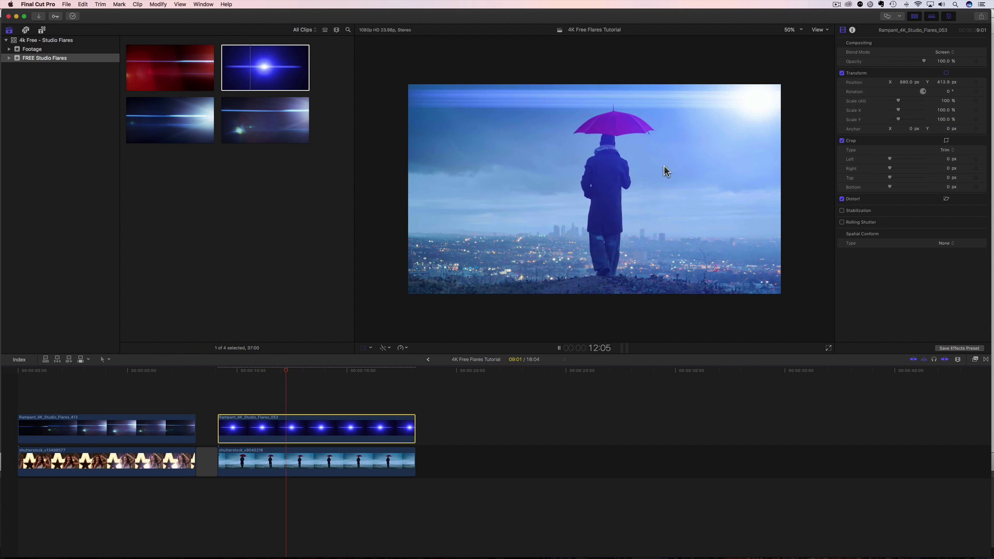
pyautogui.press('space')
pyautogui.moveTo(297, 373)
pyautogui.mouseDown()
pyautogui.moveTo(263, 377)
pyautogui.moveTo(282, 381)
pyautogui.mouseUp()
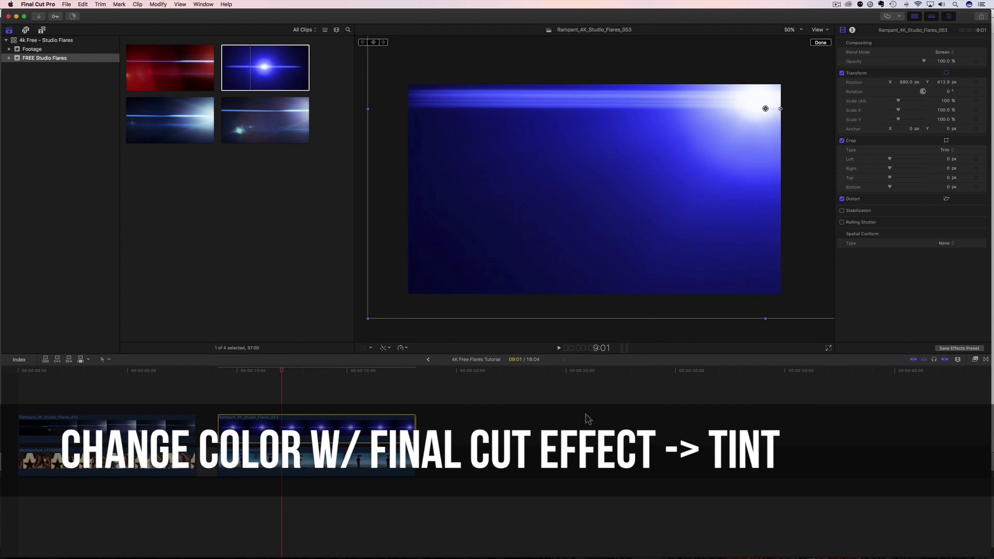
# - Apply the Tint effect from the Color effects to the blue 053 flare clip
pyautogui.click(975, 360)
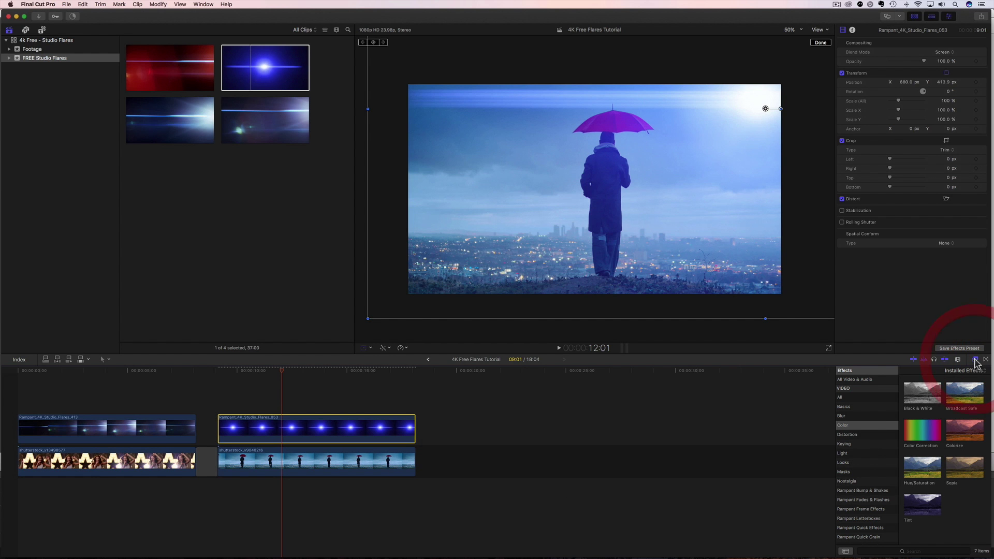
pyautogui.click(843, 426)
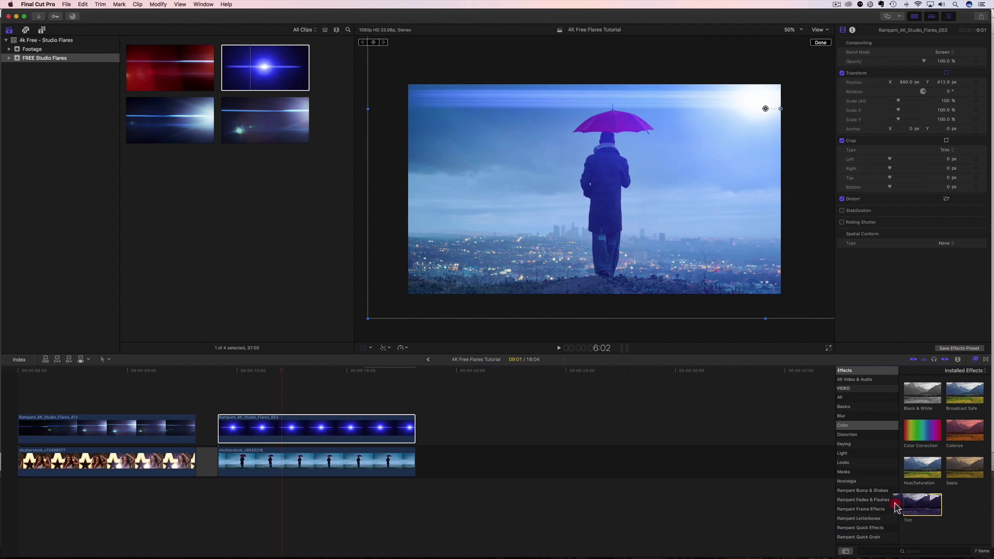
pyautogui.moveTo(914, 505); pyautogui.dragTo(379, 434)
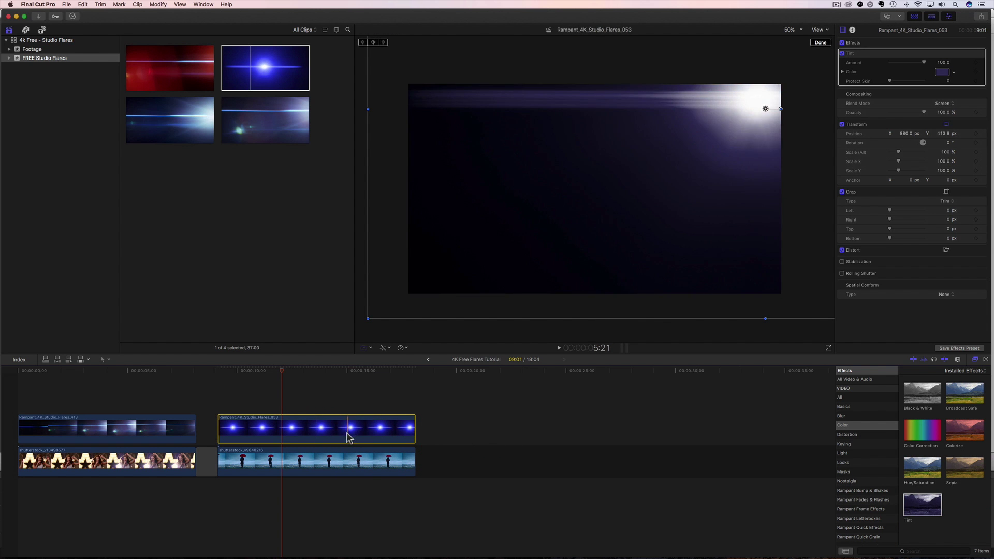
pyautogui.moveTo(284, 373); pyautogui.dragTo(260, 375)
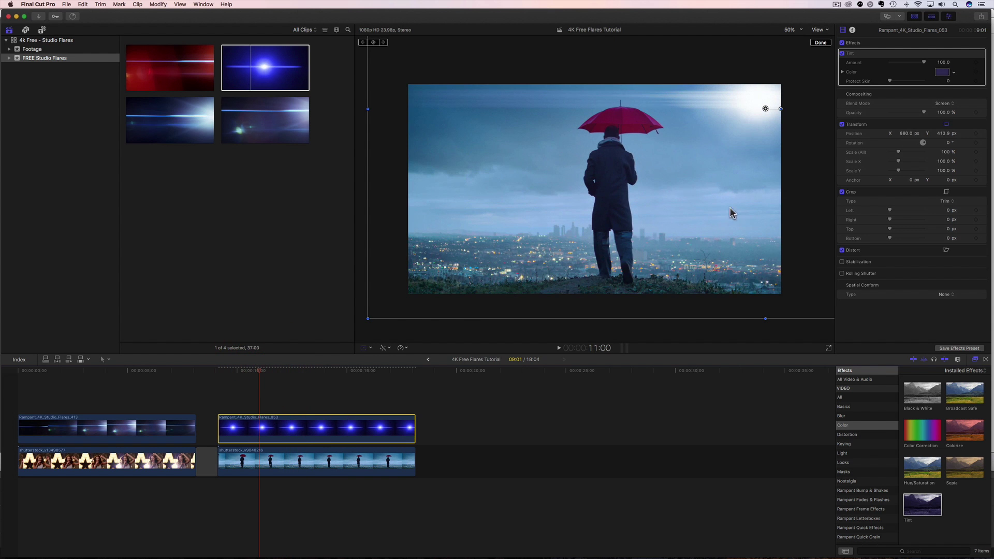
# - Set the Tint Color to red and play back the recoloured flare
pyautogui.click(952, 74)
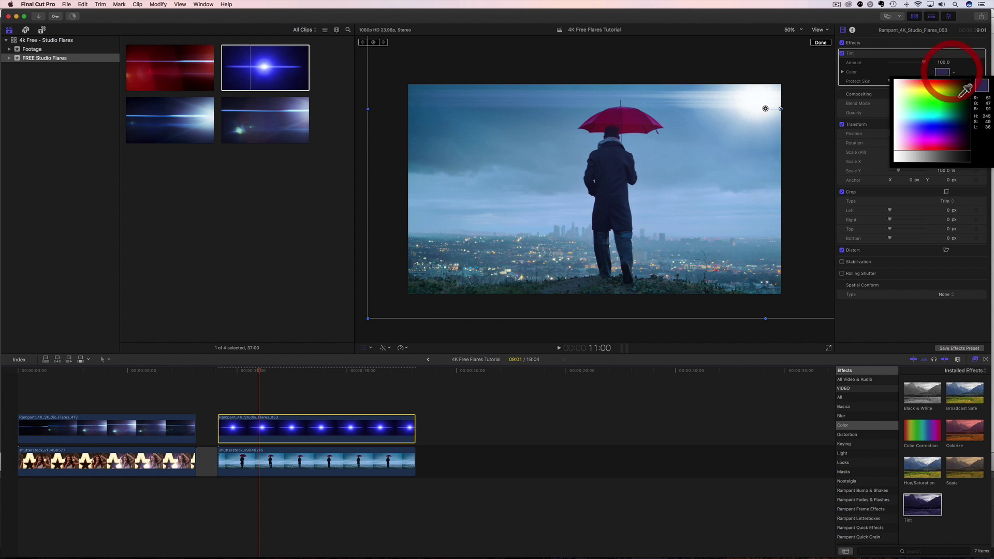
pyautogui.moveTo(940, 132); pyautogui.dragTo(940, 142)
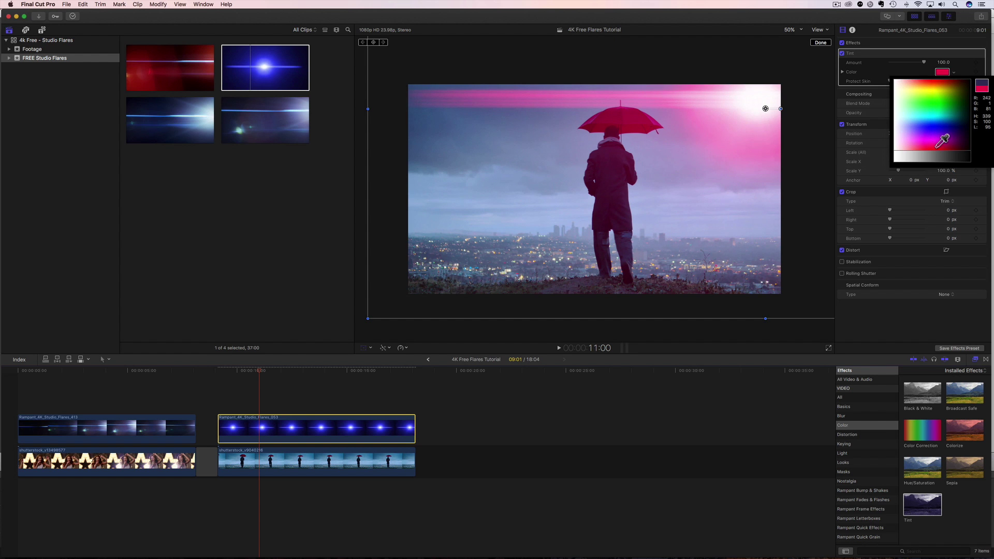
pyautogui.click(934, 148)
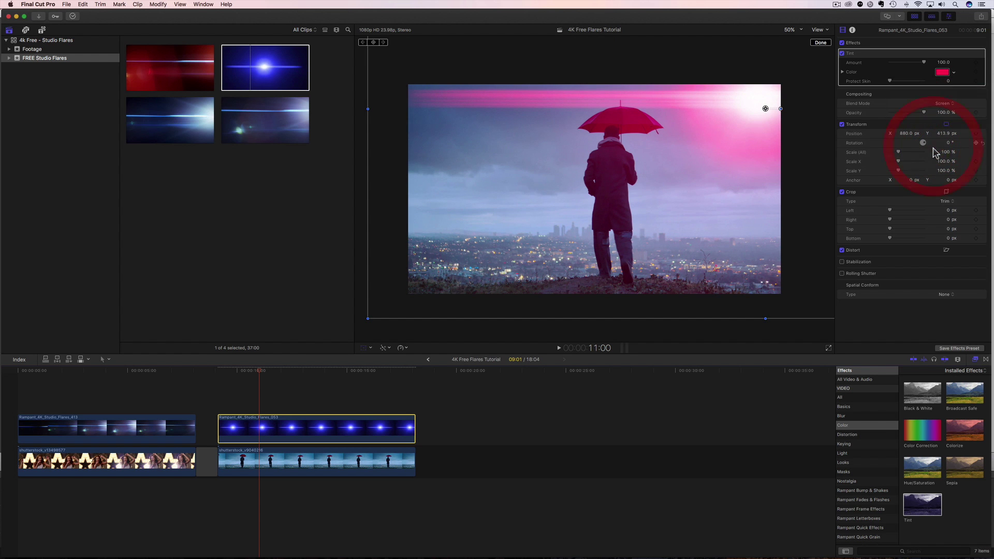
pyautogui.click(217, 373)
pyautogui.press('space')
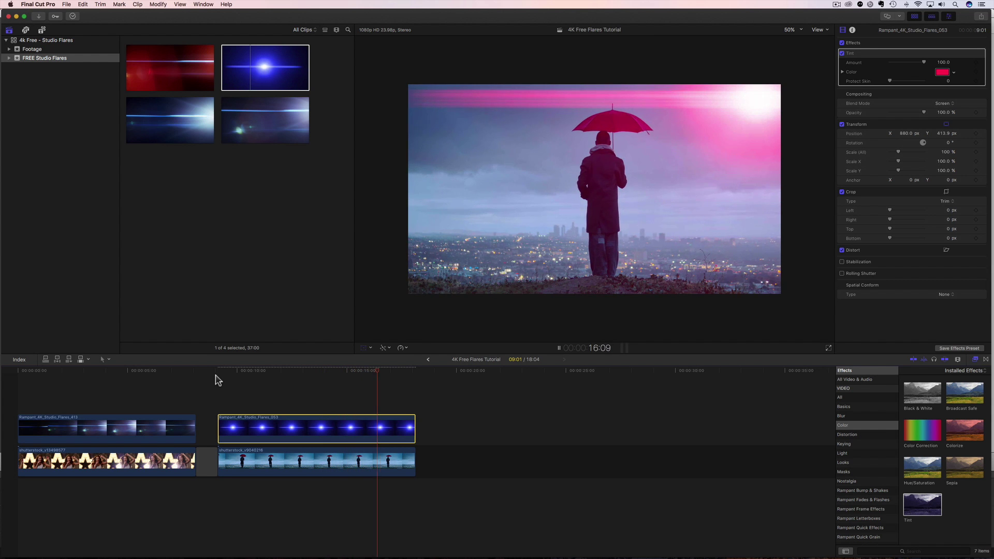
pyautogui.click(217, 372)
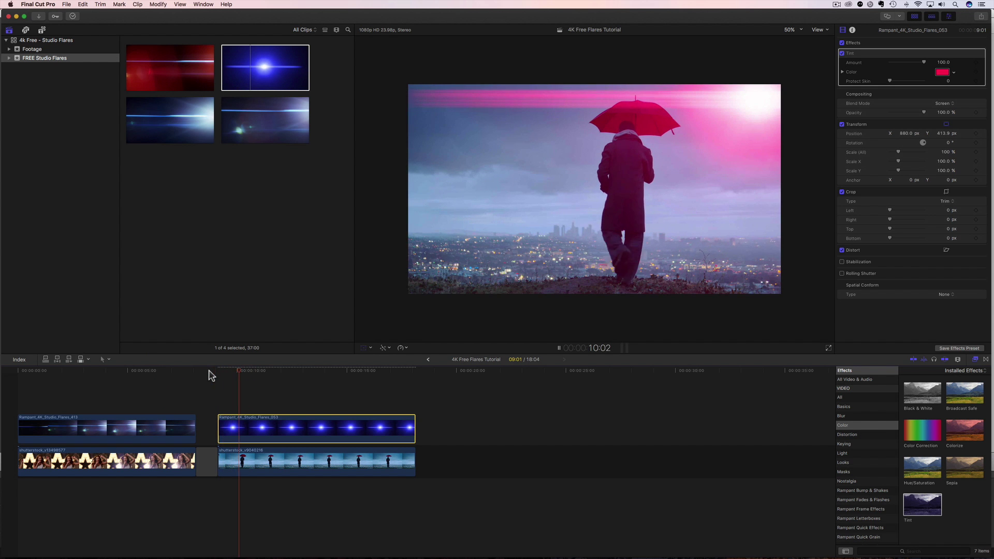
pyautogui.press('space')
pyautogui.click(21, 370)
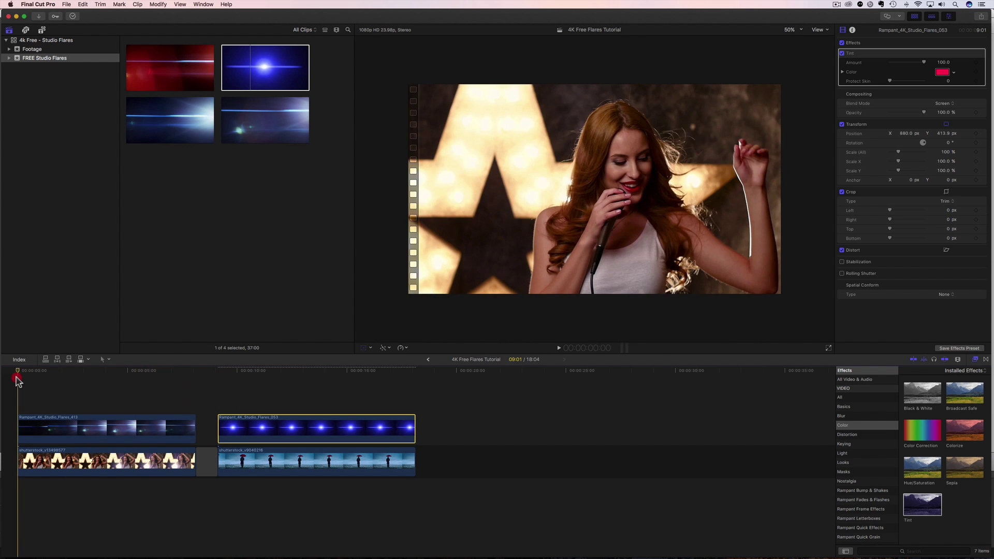
pyautogui.press('space')
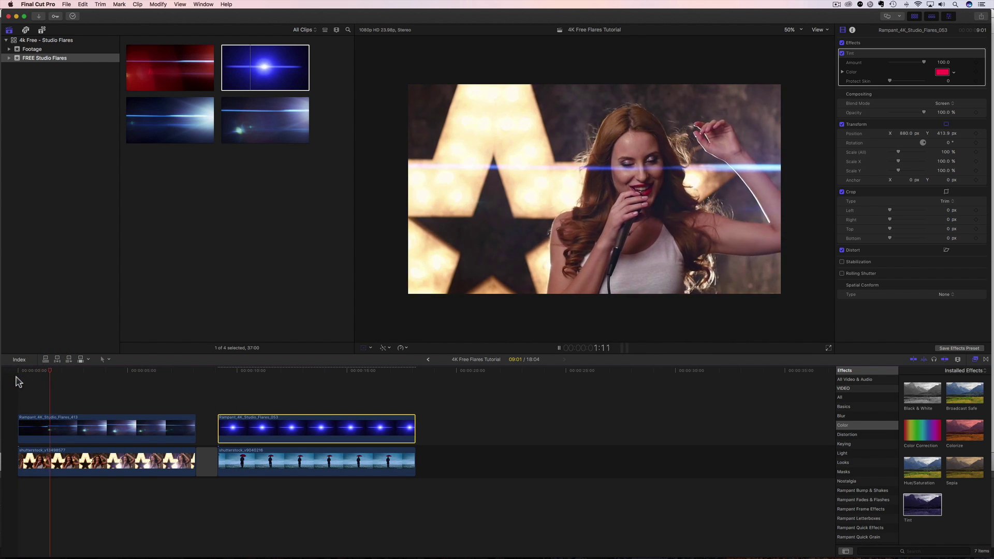